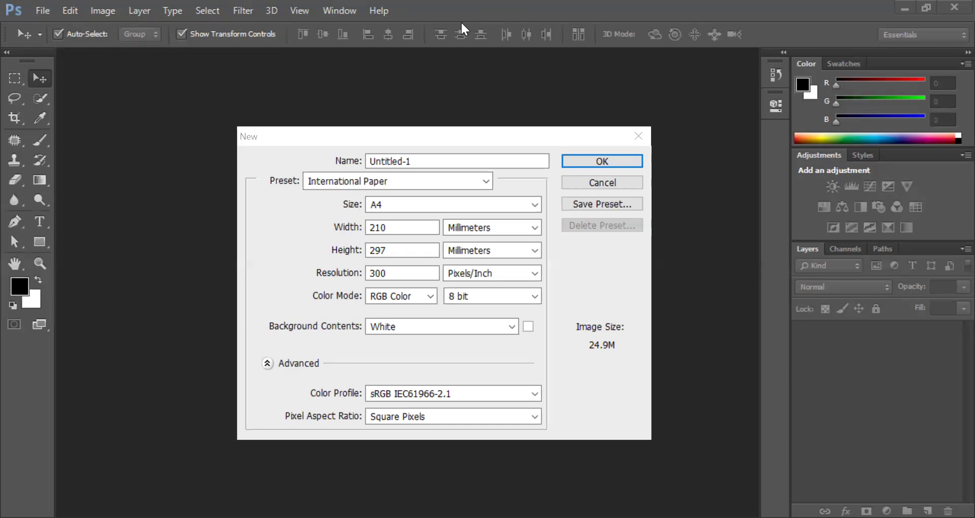
Switch to Chrome, load Google in a new tab and search for "web banner size".
{"action": "key", "text": "alt+Tab"}
{"action": "key", "text": "ctrl+t"}
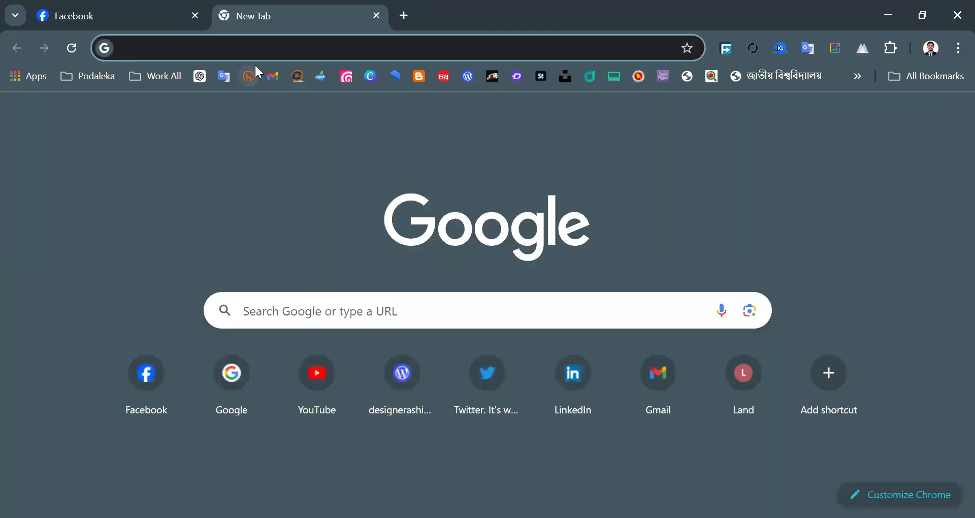
{"action": "type", "text": "g"}
{"action": "key", "text": "Return"}
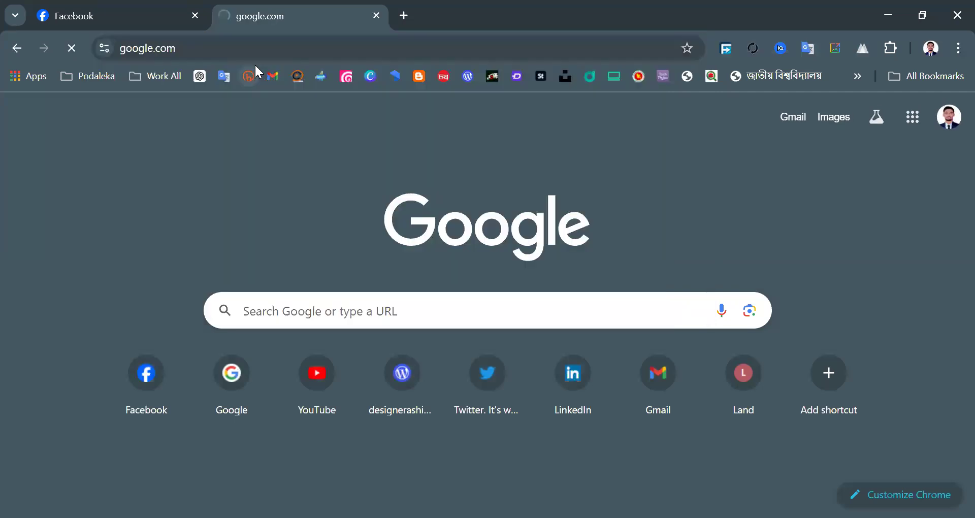
{"action": "type", "text": "we"}
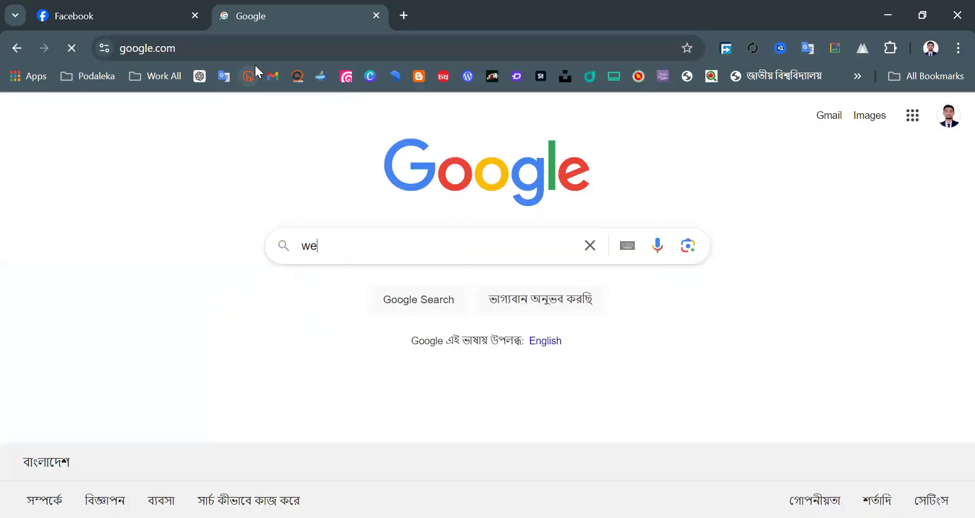
{"action": "type", "text": "b banner size"}
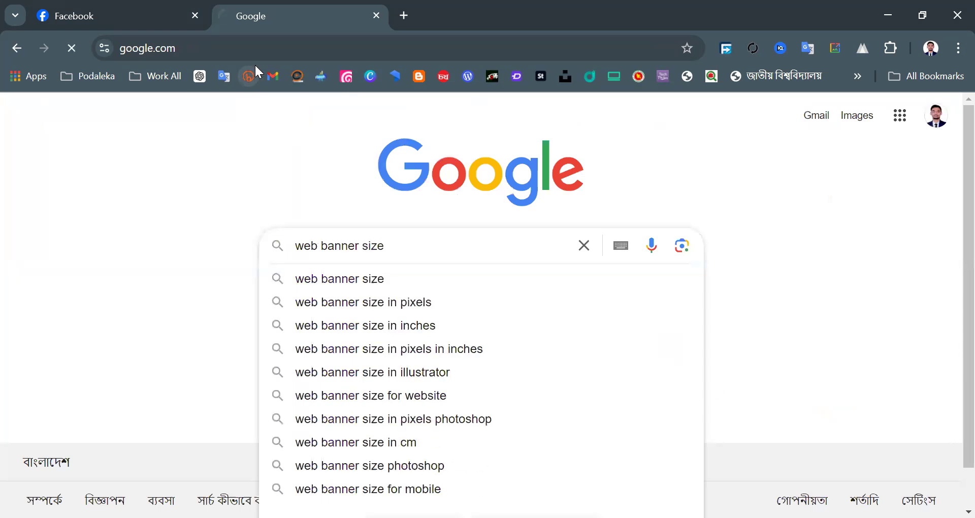
{"action": "key", "text": "Return"}
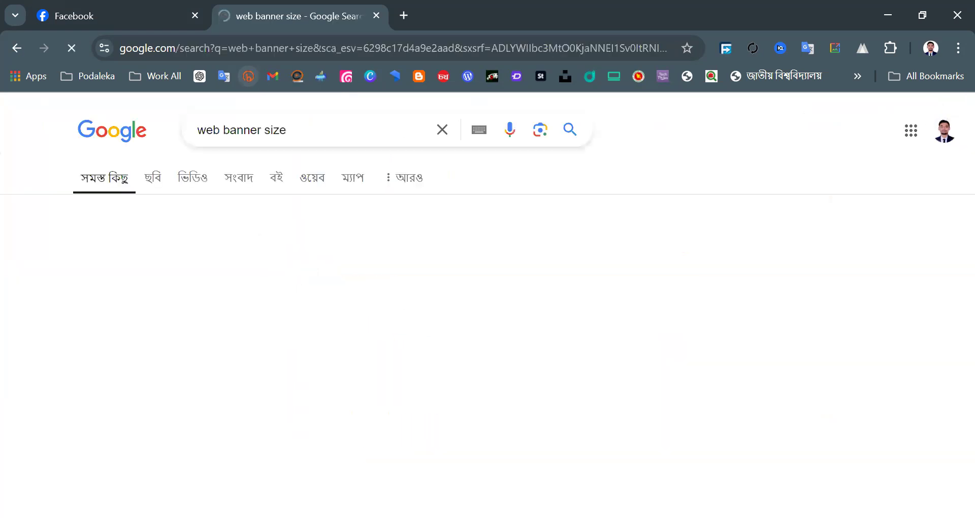
Refine the Google search to "web banner size in pixel".
{"action": "left_click", "coordinate": [330, 134]}
{"action": "type", "text": "in "}
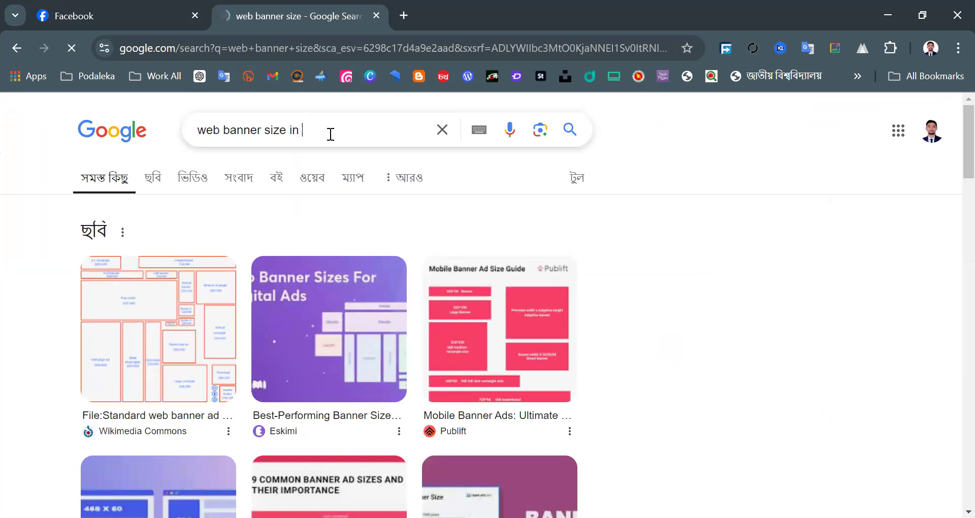
{"action": "type", "text": "pixel"}
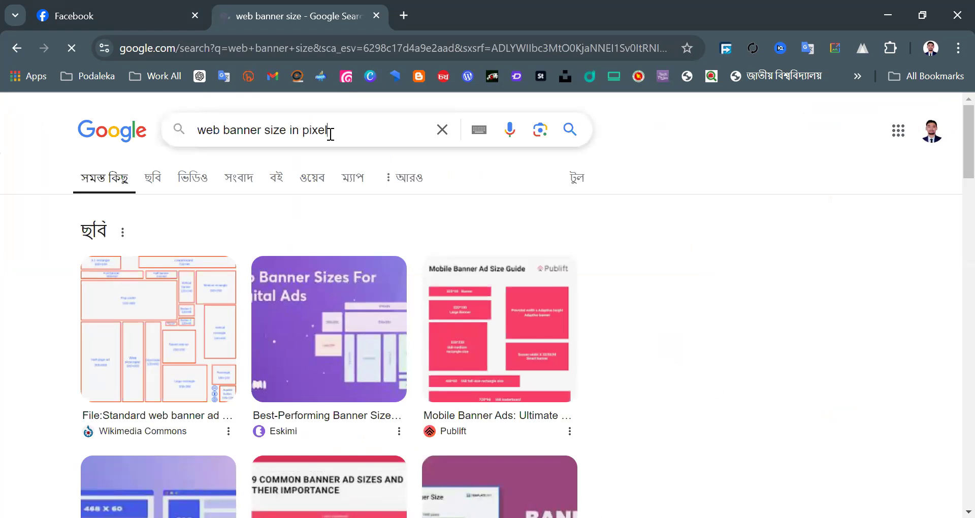
{"action": "key", "text": "Return"}
Examine the pixel dimensions given for each banner type in the featured answer, highlighting them one by one.
{"action": "left_click_drag", "start_coordinate": [297, 285], "coordinate": [376, 286]}
{"action": "left_click_drag", "start_coordinate": [179, 306], "coordinate": [251, 306]}
{"action": "left_click_drag", "start_coordinate": [87, 326], "coordinate": [151, 327]}
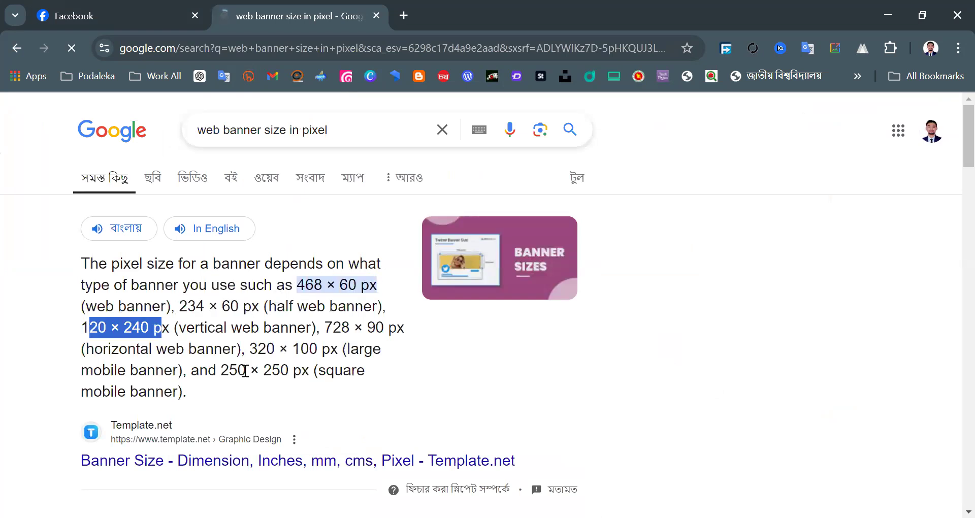
{"action": "left_click_drag", "start_coordinate": [217, 369], "coordinate": [301, 369]}
{"action": "left_click_drag", "start_coordinate": [249, 348], "coordinate": [405, 328]}
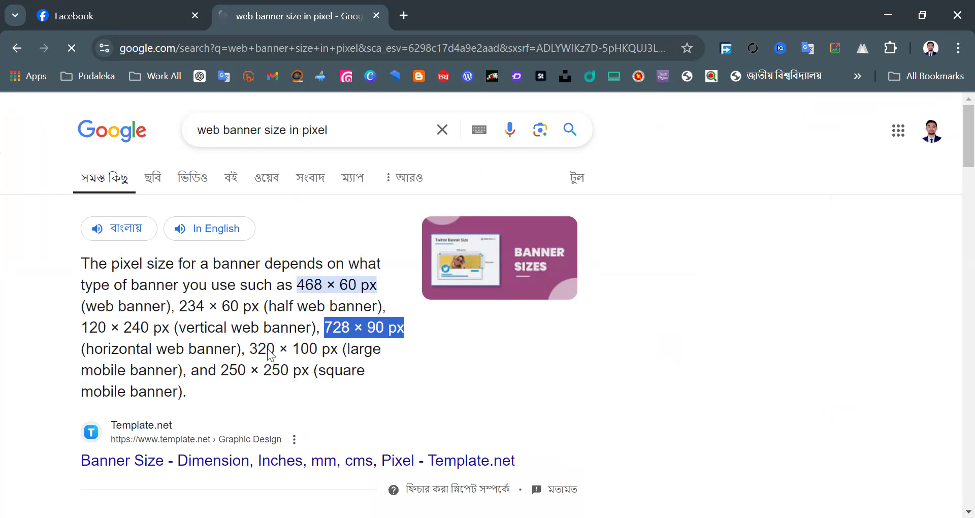
Look through the remaining search results for banner size guidelines, and highlight the web and half web banner dimensions in the featured answer.
{"action": "scroll", "coordinate": [261, 348], "scroll_direction": "down", "scroll_amount": 9}
{"action": "scroll", "coordinate": [257, 391], "scroll_direction": "down", "scroll_amount": 6}
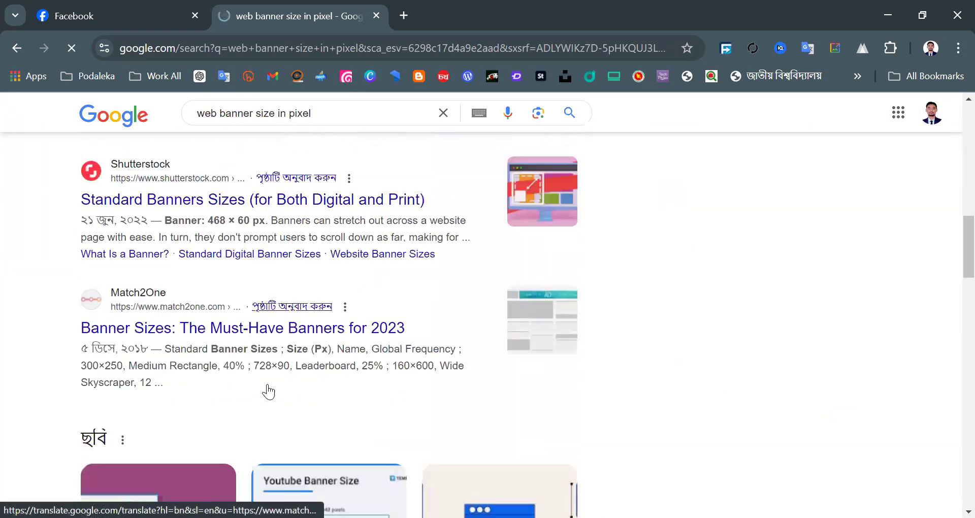
{"action": "scroll", "coordinate": [311, 387], "scroll_direction": "down", "scroll_amount": 5}
{"action": "scroll", "coordinate": [297, 387], "scroll_direction": "down", "scroll_amount": 14}
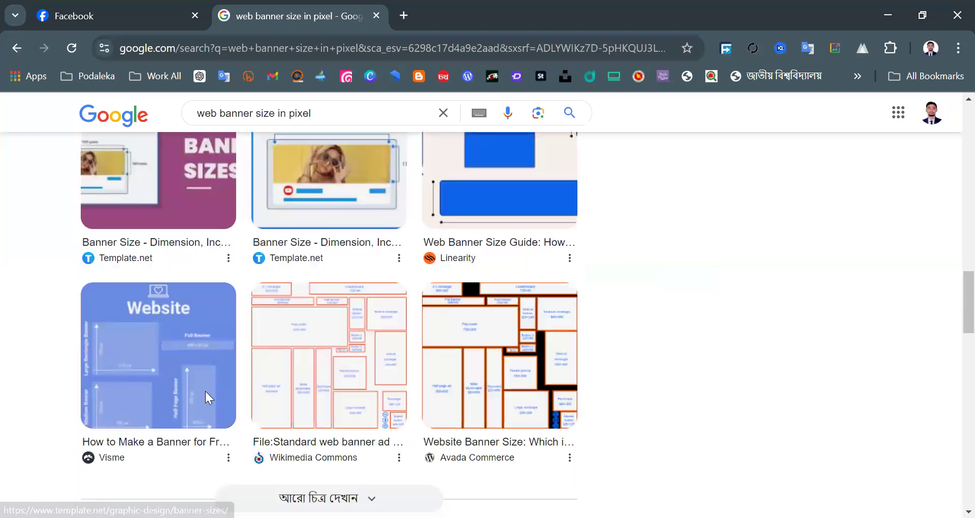
{"action": "scroll", "coordinate": [296, 339], "scroll_direction": "down", "scroll_amount": 6}
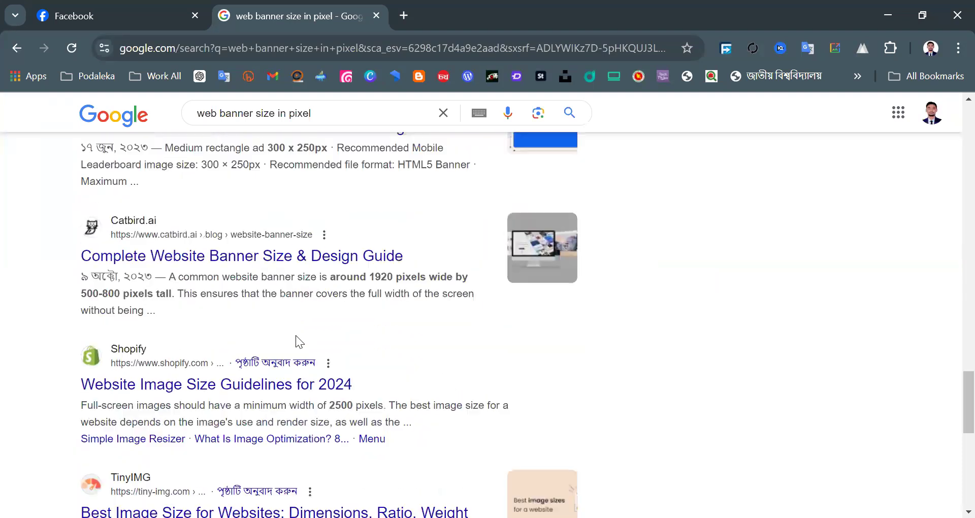
{"action": "scroll", "coordinate": [283, 354], "scroll_direction": "up", "scroll_amount": 10}
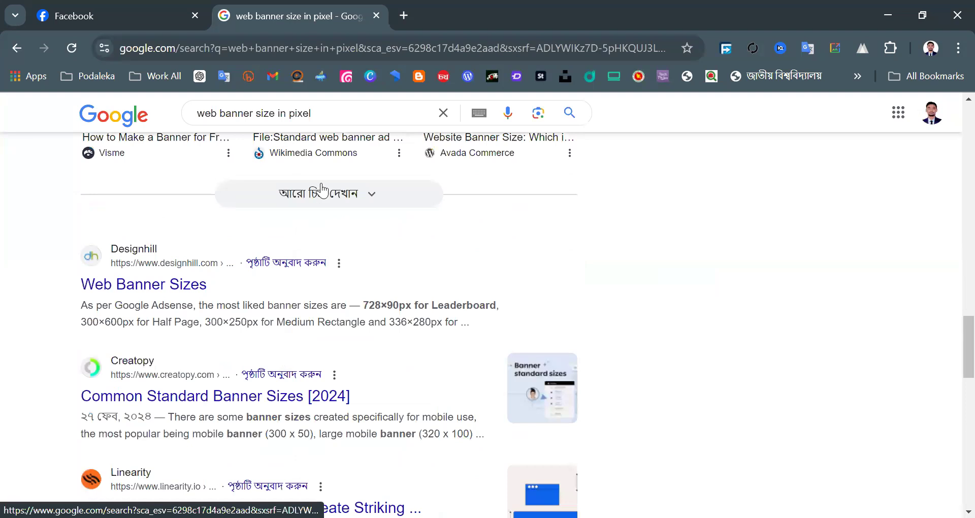
{"action": "scroll", "coordinate": [280, 355], "scroll_direction": "up", "scroll_amount": 5}
{"action": "scroll", "coordinate": [368, 281], "scroll_direction": "up", "scroll_amount": 10}
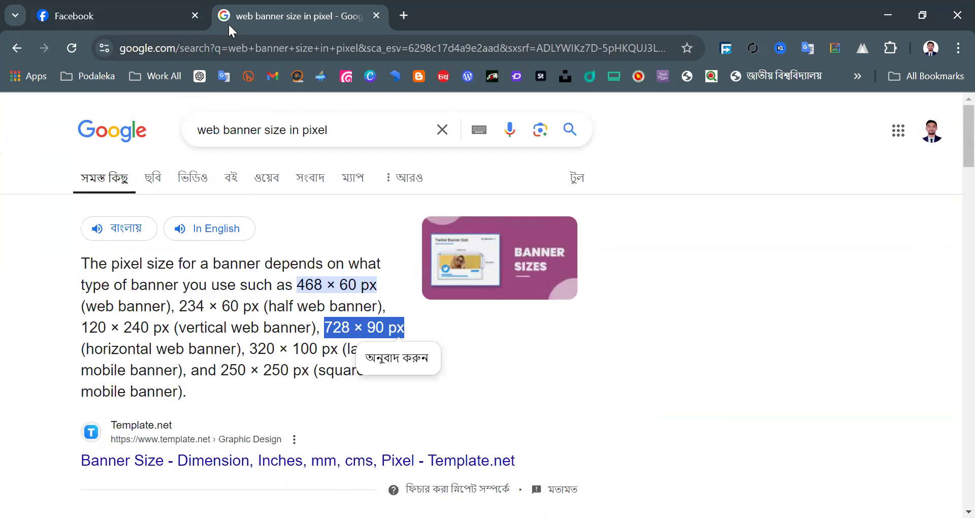
{"action": "left_click_drag", "start_coordinate": [297, 284], "coordinate": [385, 287]}
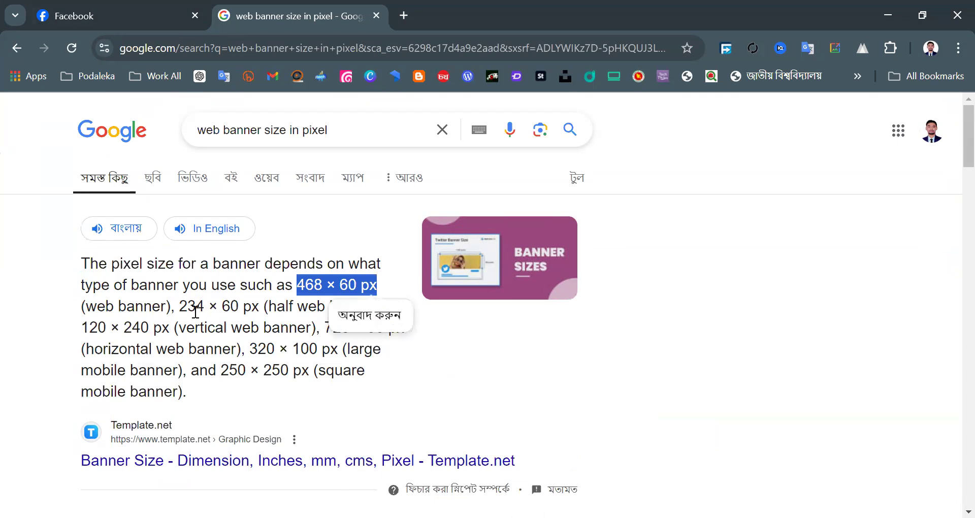
{"action": "left_click_drag", "start_coordinate": [178, 305], "coordinate": [253, 304]}
Search Google for "fiverr gig image size" and highlight the recommended pixel size in the answer.
{"action": "left_click", "coordinate": [348, 130]}
{"action": "left_click_drag", "start_coordinate": [348, 129], "coordinate": [148, 147]}
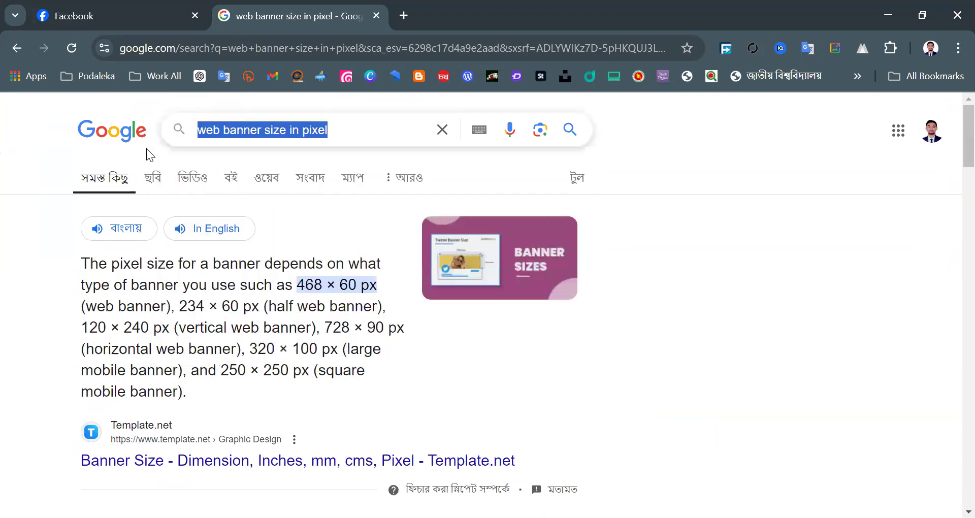
{"action": "type", "text": "fiverr gi"}
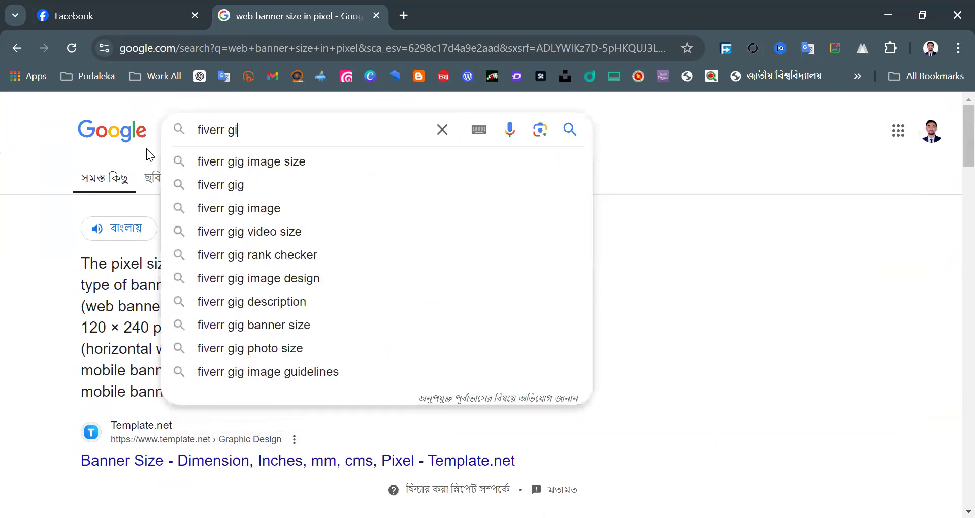
{"action": "left_click", "coordinate": [239, 161]}
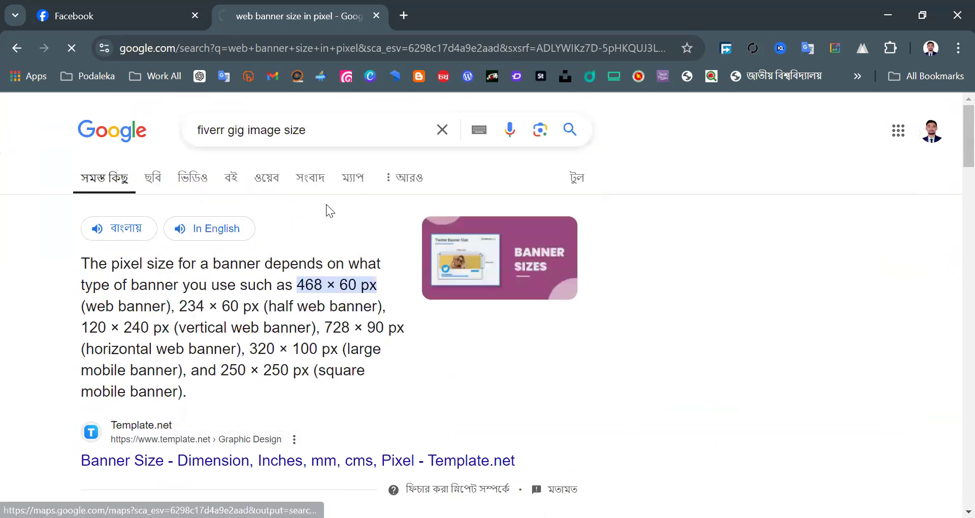
{"action": "left_click_drag", "start_coordinate": [86, 223], "coordinate": [242, 221]}
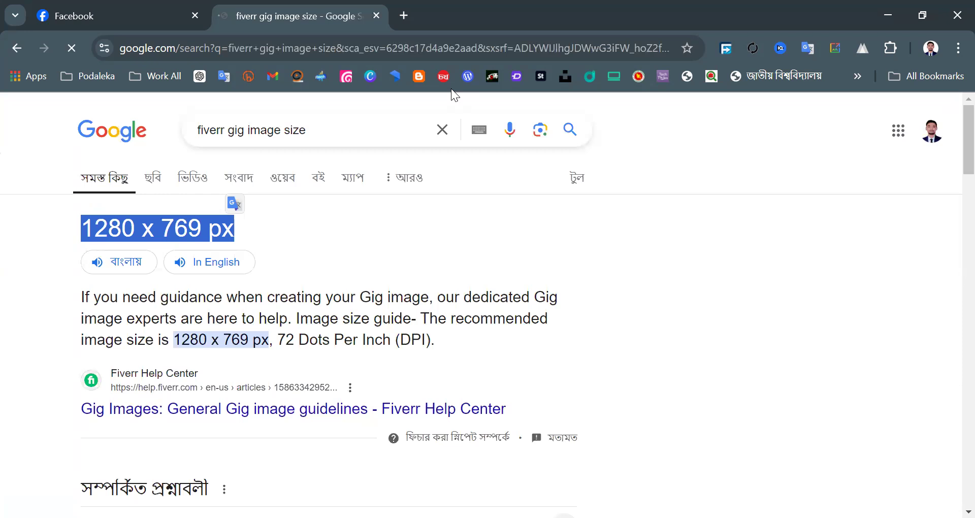
Switch back to Photoshop and create a new document 800 pixels wide and 600 pixels high.
{"action": "key", "text": "alt+Tab"}
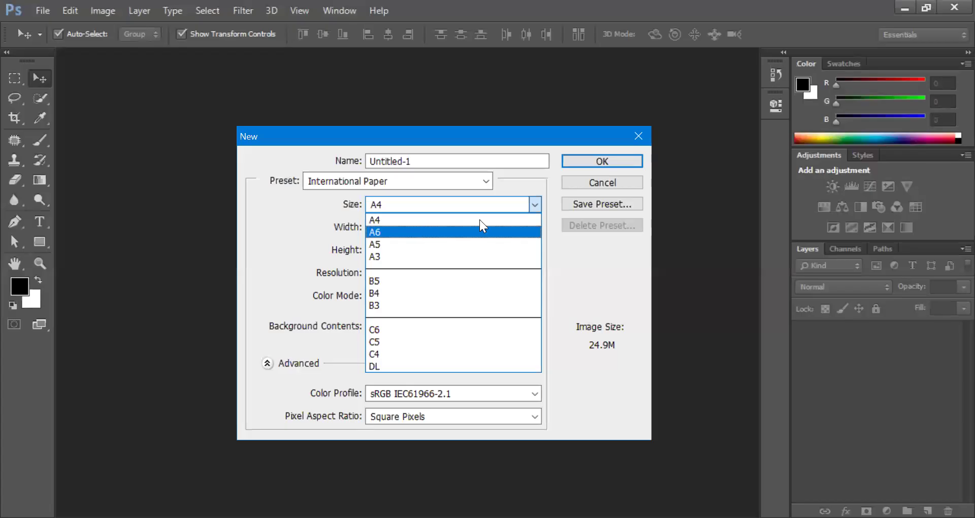
{"action": "left_click", "coordinate": [468, 217]}
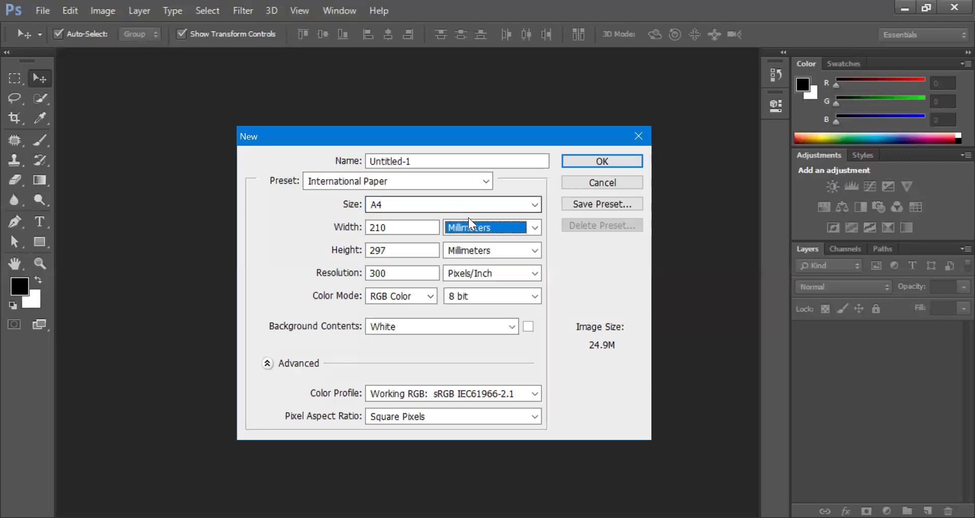
{"action": "left_click", "coordinate": [475, 242]}
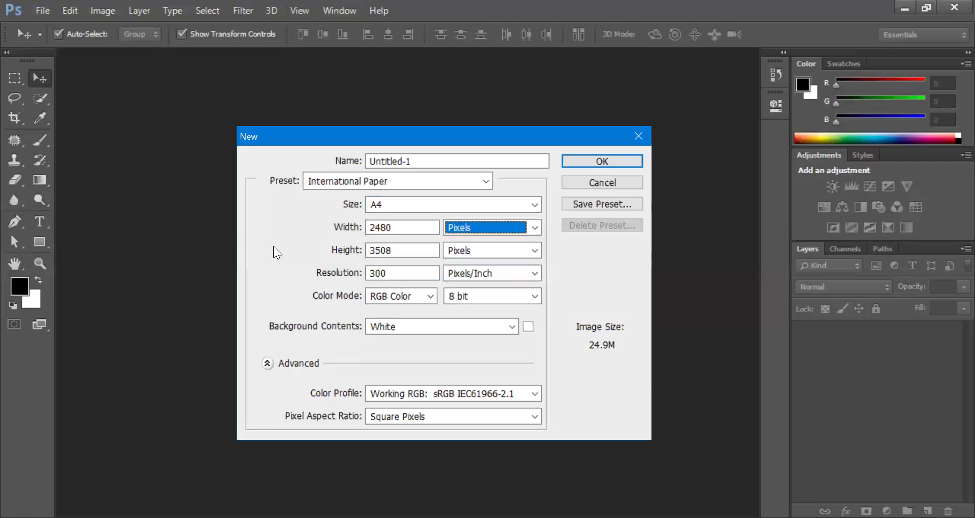
{"action": "double_click", "coordinate": [401, 228]}
{"action": "type", "text": "800"}
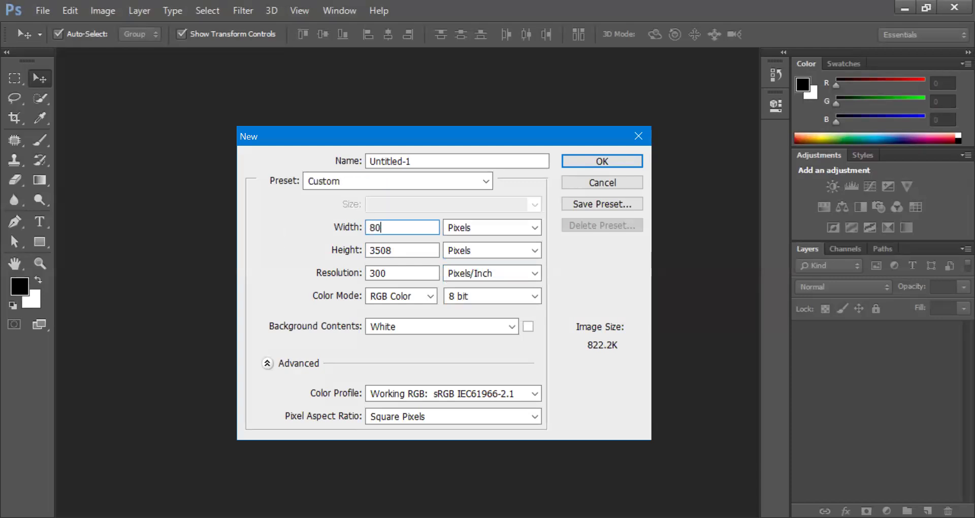
{"action": "key", "text": "Tab"}
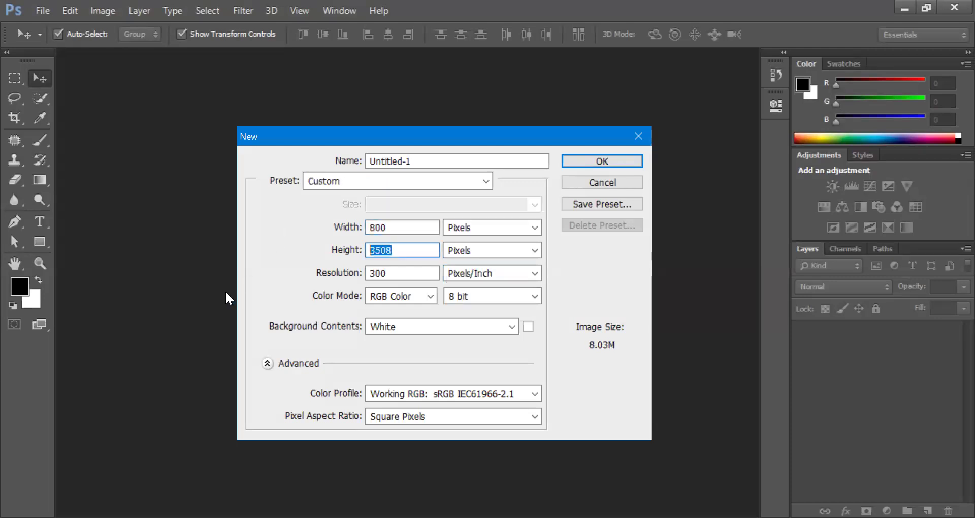
{"action": "type", "text": "600"}
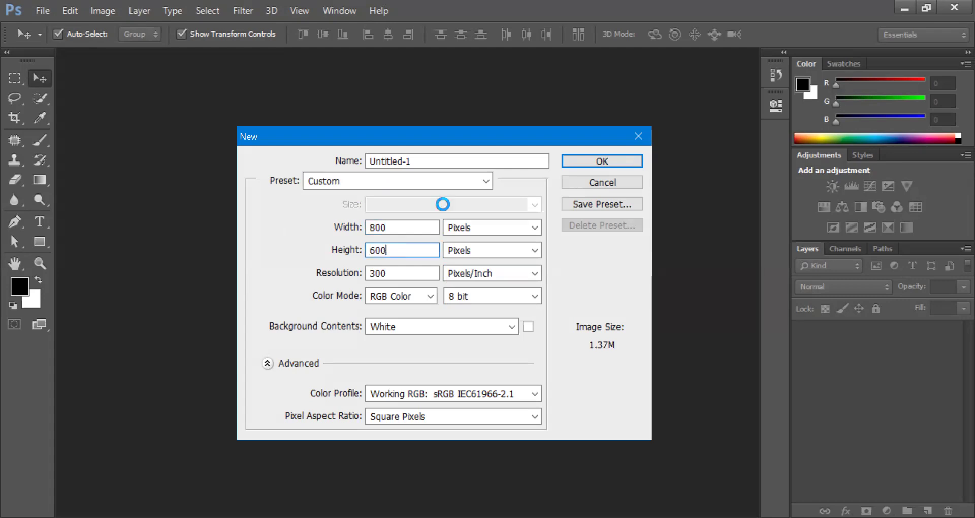
{"action": "key", "text": "Return"}
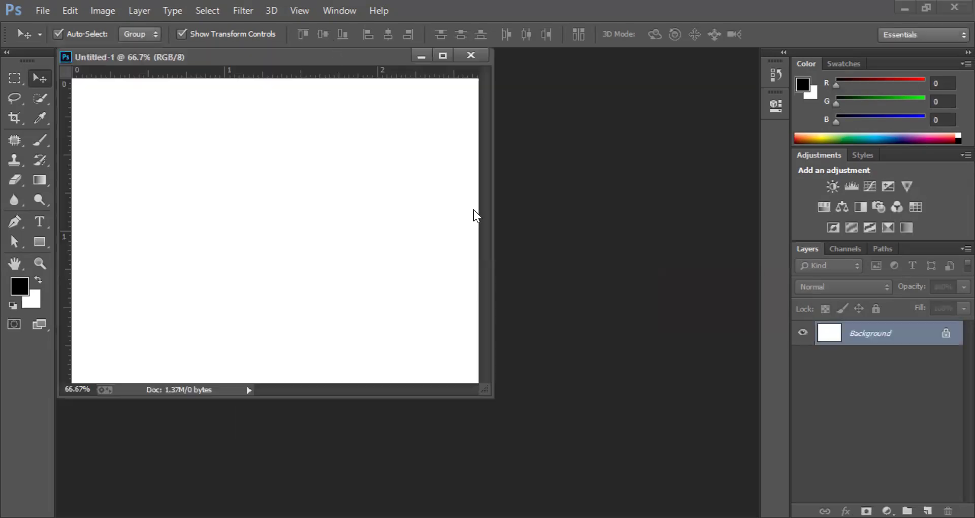
Maximize the document window, crop the canvas to a full-width marquee selection of about its upper two-thirds, and deselect.
{"action": "left_click", "coordinate": [443, 56]}
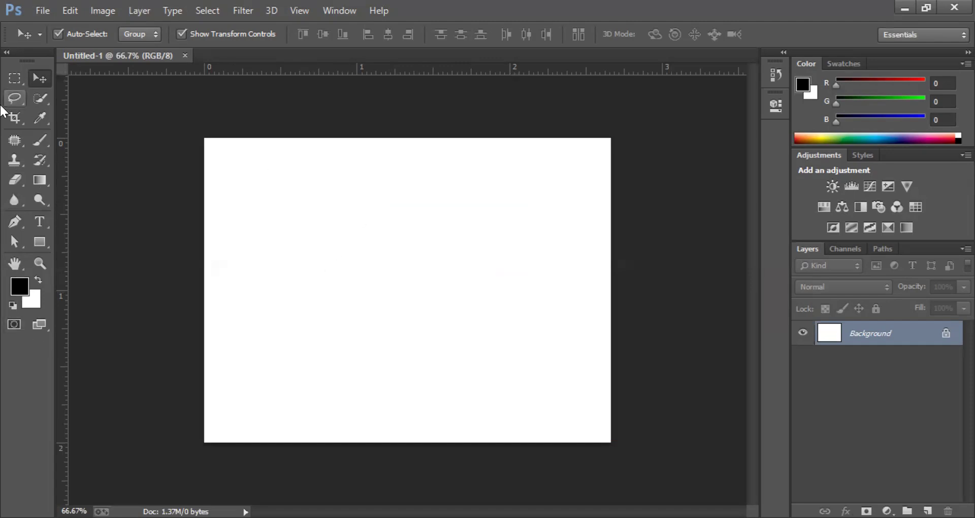
{"action": "left_click", "coordinate": [14, 78]}
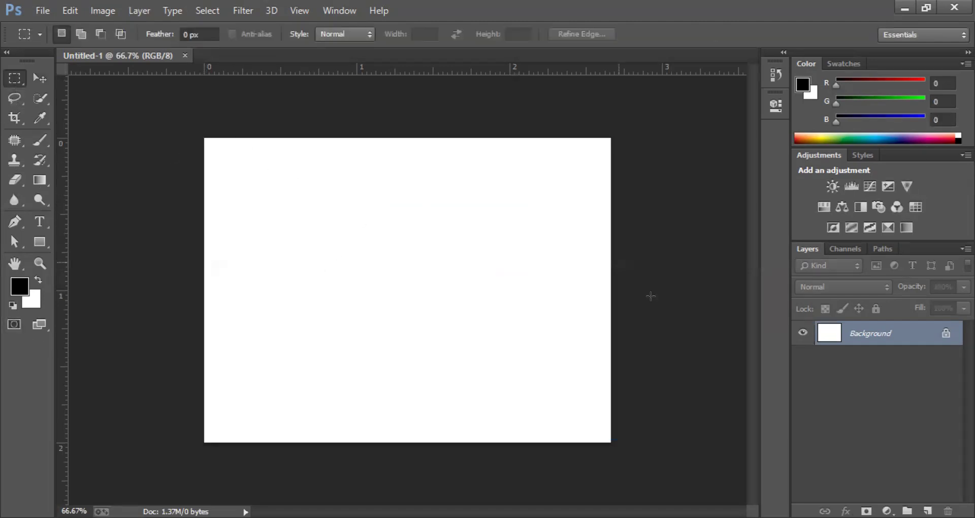
{"action": "left_click_drag", "start_coordinate": [679, 321], "coordinate": [680, 336]}
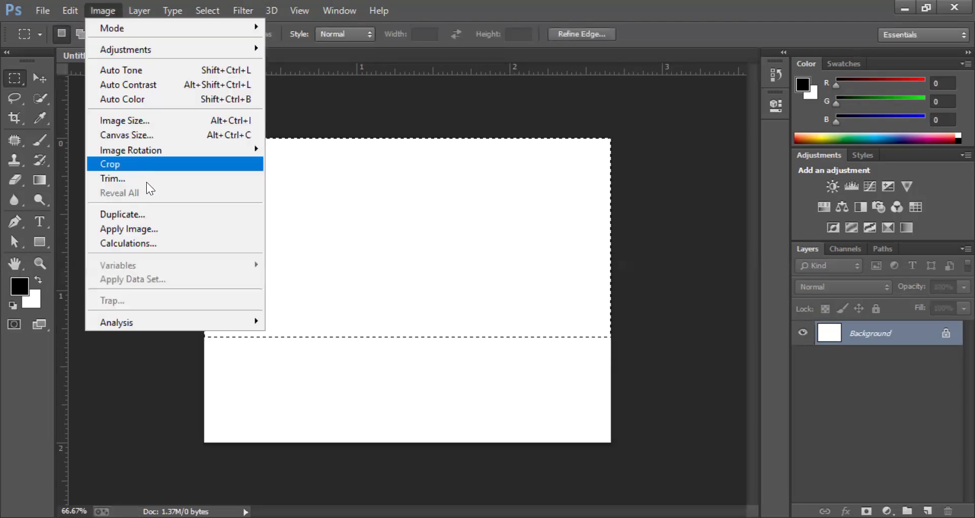
{"action": "left_click", "coordinate": [145, 165]}
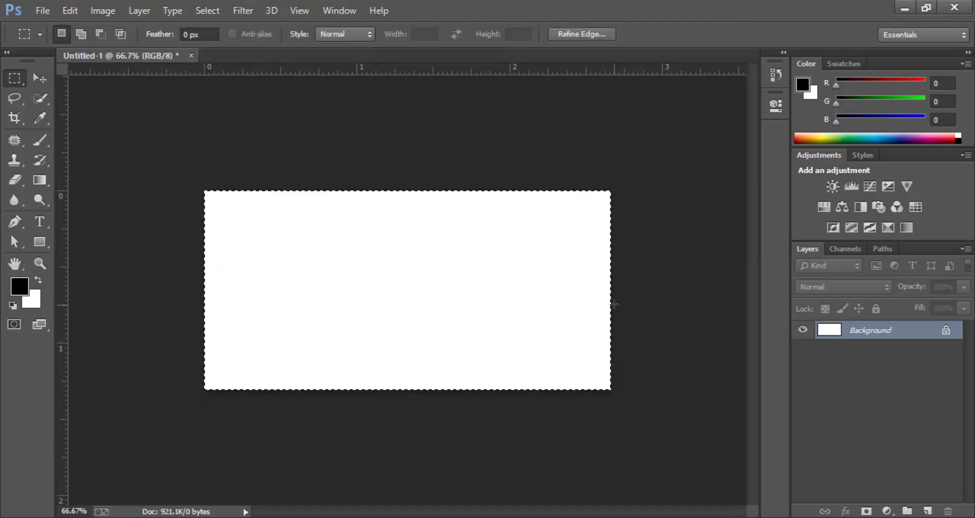
{"action": "key", "text": "ctrl+d"}
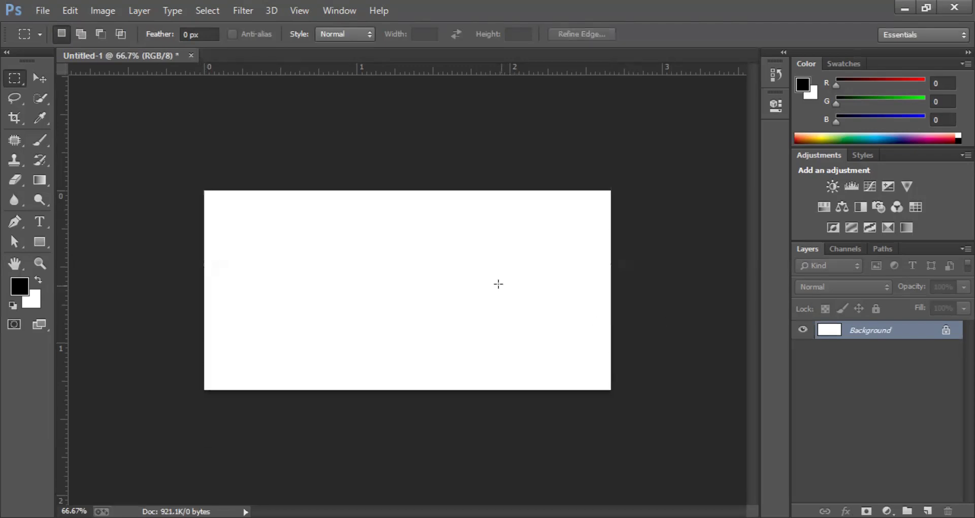
{"action": "left_click", "coordinate": [38, 80]}
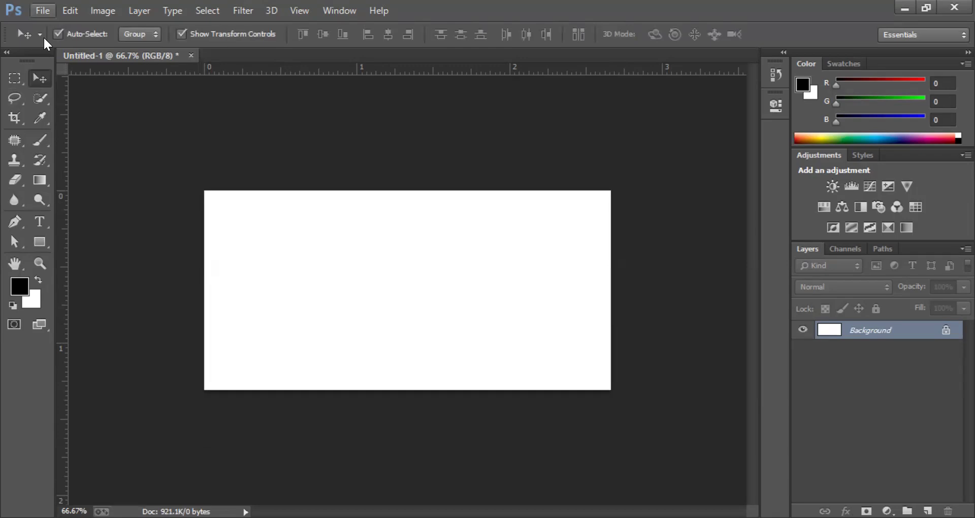
{"action": "key", "text": "ctrl+o"}
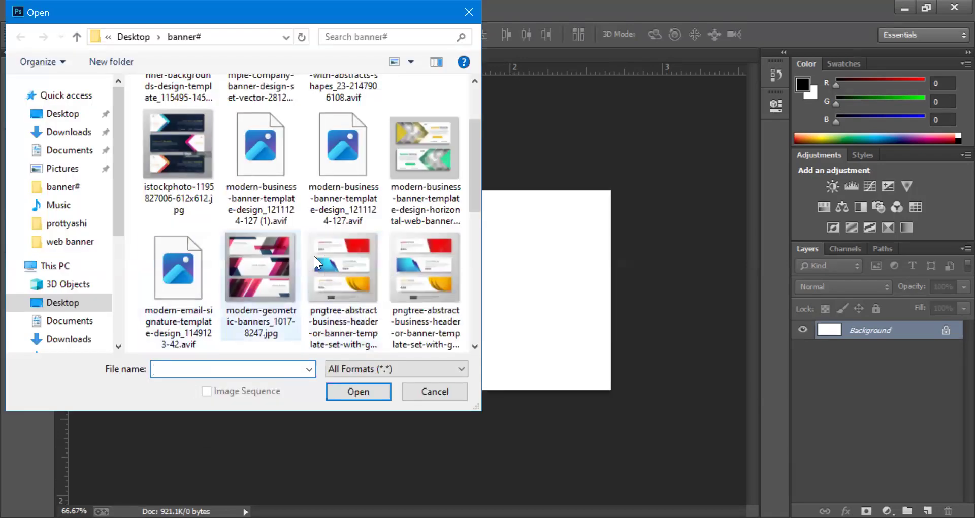
{"action": "scroll", "coordinate": [352, 239], "scroll_direction": "down", "scroll_amount": 3}
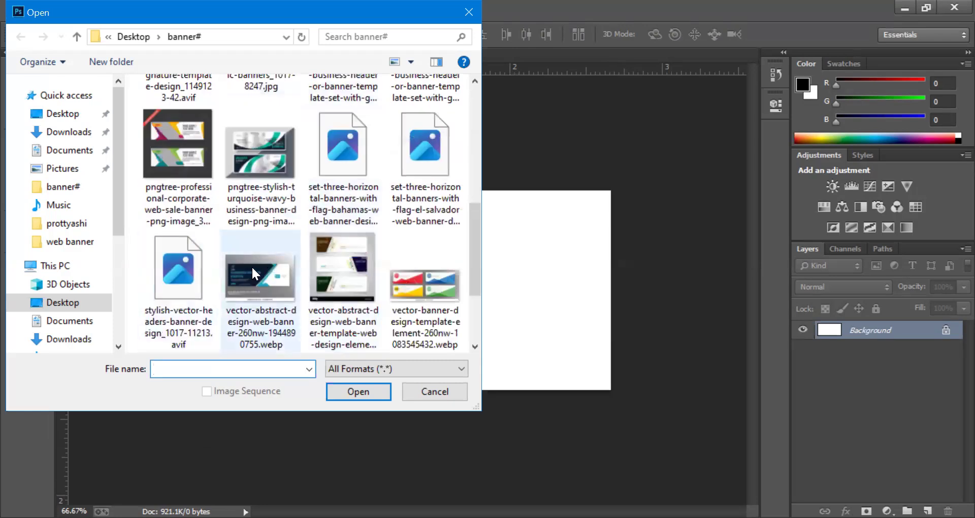
{"action": "left_click", "coordinate": [266, 304]}
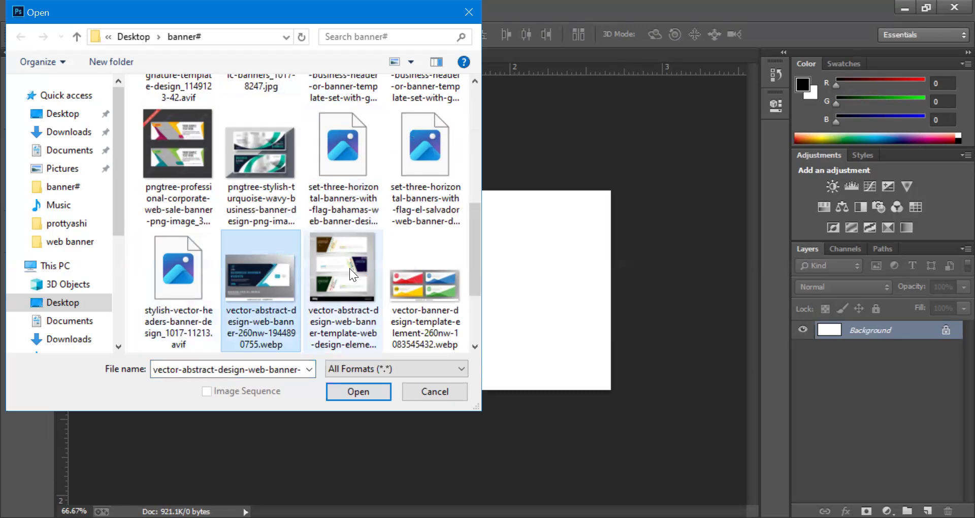
{"action": "scroll", "coordinate": [350, 268], "scroll_direction": "down", "scroll_amount": 2}
{"action": "left_click", "coordinate": [357, 152]}
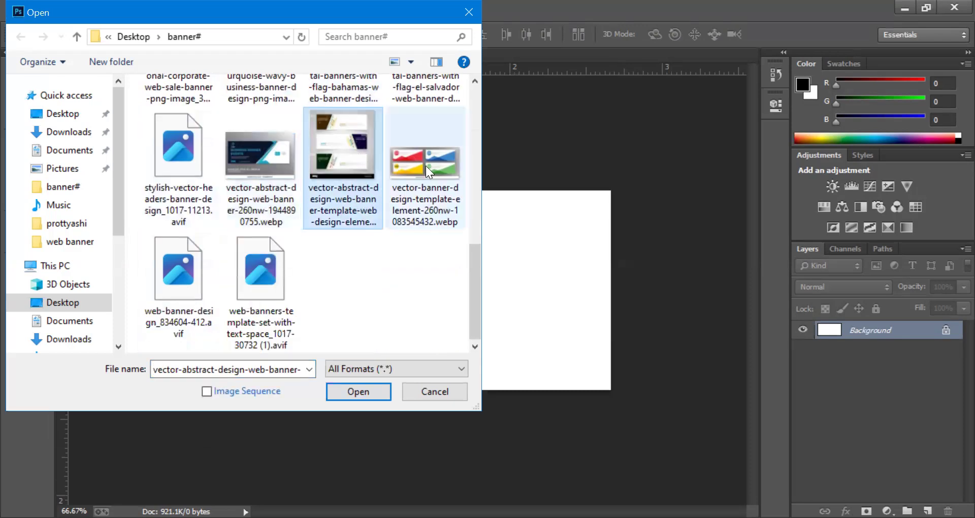
{"action": "left_click", "coordinate": [278, 191]}
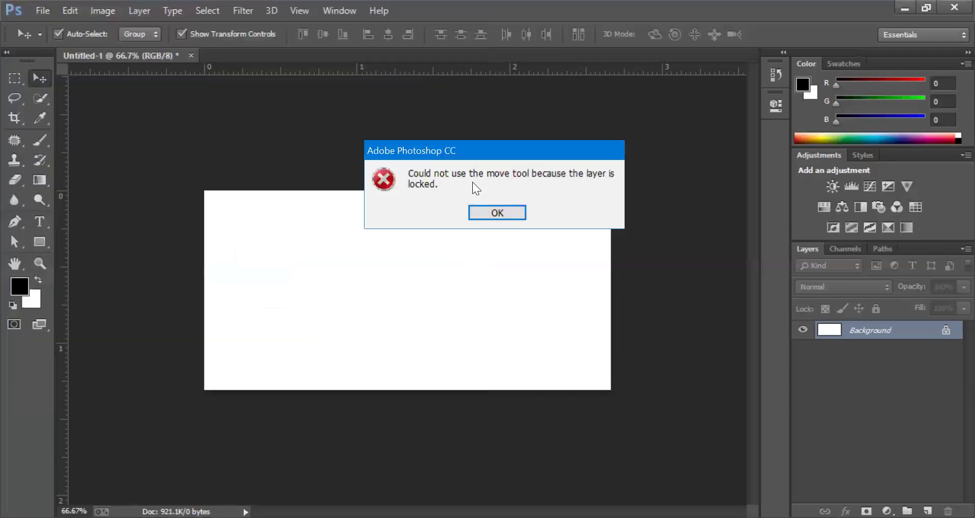
{"action": "left_click", "coordinate": [497, 212]}
Open the blue-modern-simple-company-banner-design-set-vector JPG from the banner# folder and dock its window as a tab.
{"action": "key", "text": "ctrl+o"}
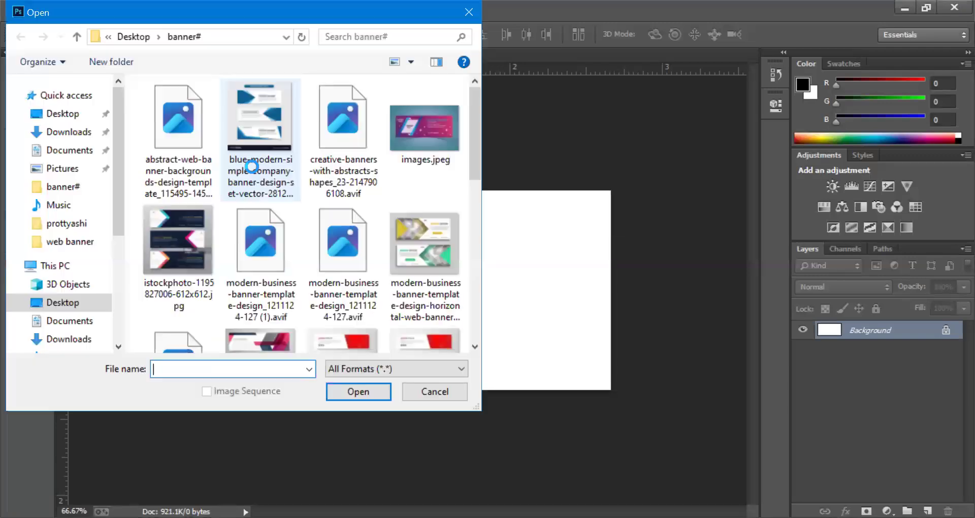
{"action": "left_click", "coordinate": [252, 166]}
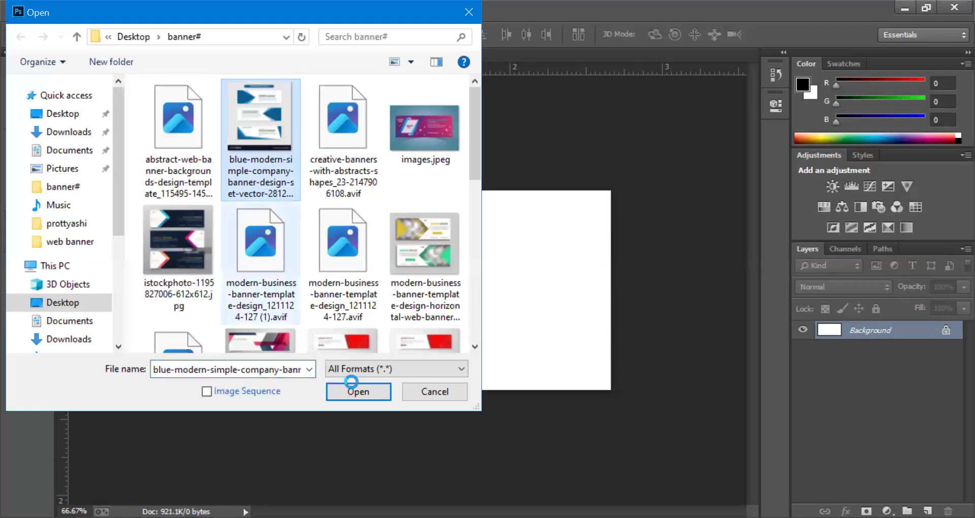
{"action": "left_click", "coordinate": [358, 391]}
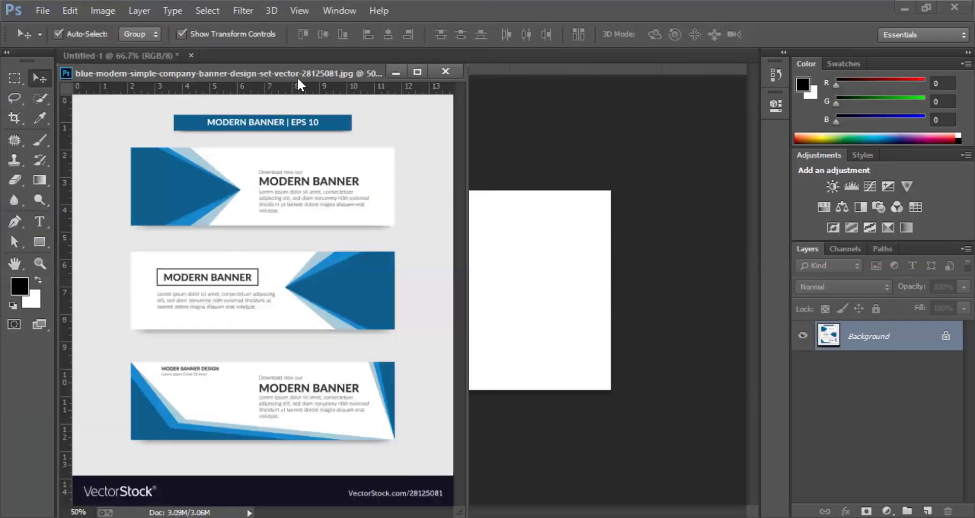
{"action": "left_click_drag", "start_coordinate": [336, 73], "coordinate": [337, 53]}
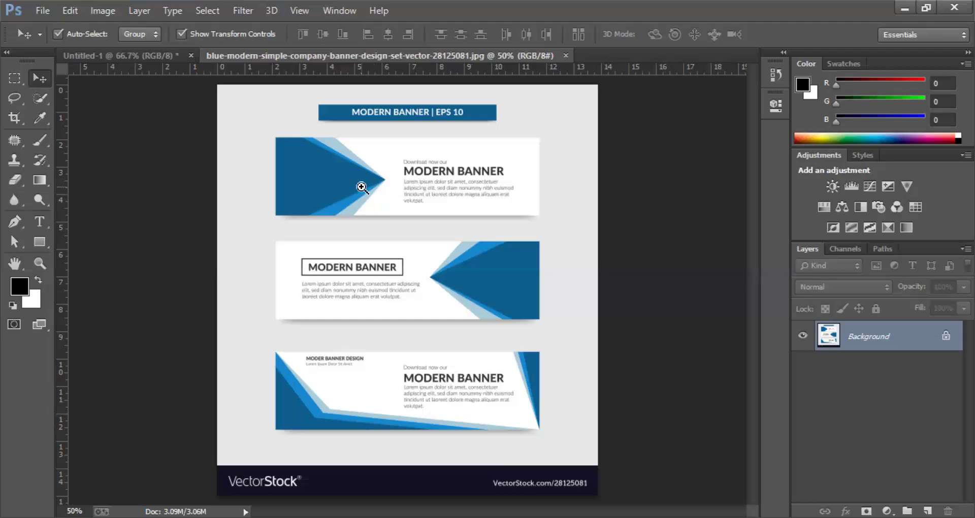
Examine the shapes, colours and text layout of the three sample banners up close and as a whole.
{"action": "scroll", "coordinate": [373, 189], "scroll_direction": "up", "scroll_amount": 2}
{"action": "scroll", "coordinate": [329, 384], "scroll_direction": "up", "scroll_amount": 1}
{"action": "scroll", "coordinate": [329, 384], "scroll_direction": "down", "scroll_amount": 1}
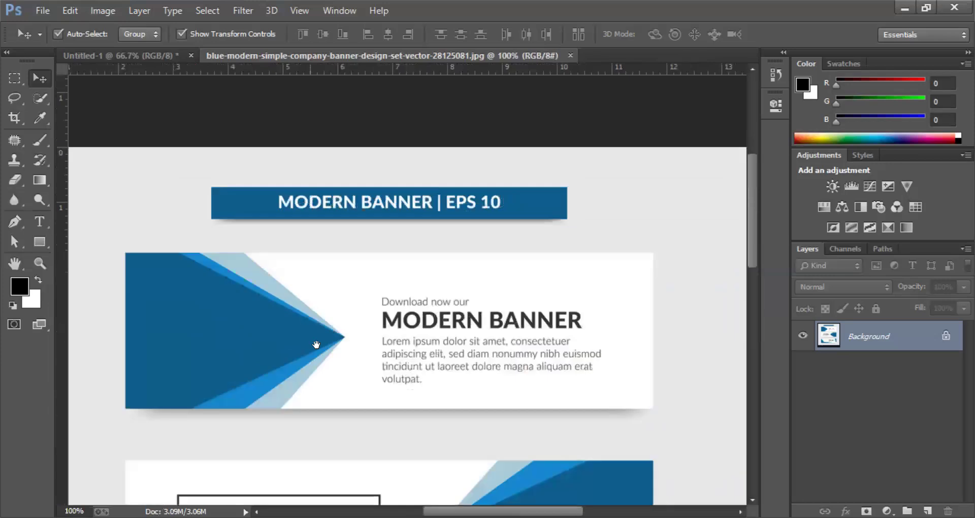
{"action": "scroll", "coordinate": [335, 208], "scroll_direction": "up", "scroll_amount": 1}
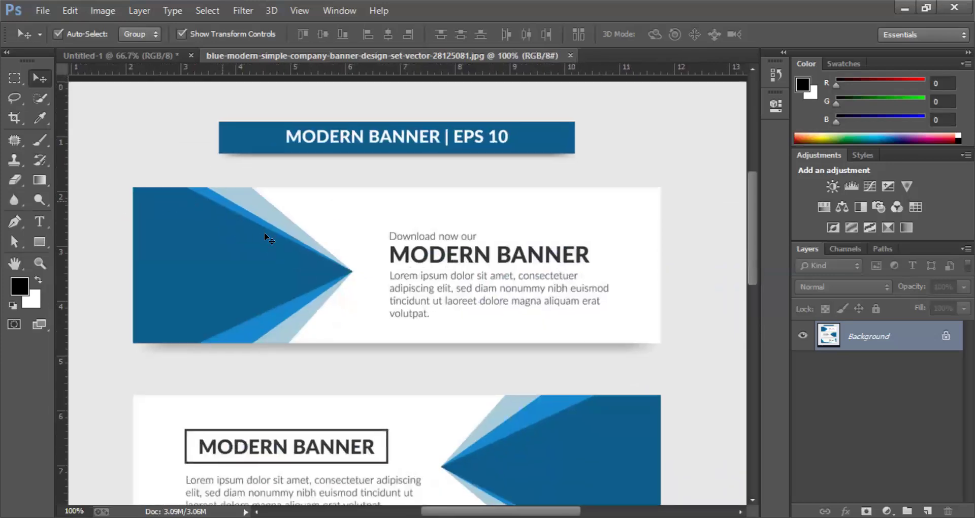
{"action": "left_click_drag", "start_coordinate": [309, 211], "coordinate": [313, 204]}
{"action": "left_click_drag", "start_coordinate": [271, 177], "coordinate": [292, 89]}
{"action": "left_click_drag", "start_coordinate": [301, 326], "coordinate": [298, 366]}
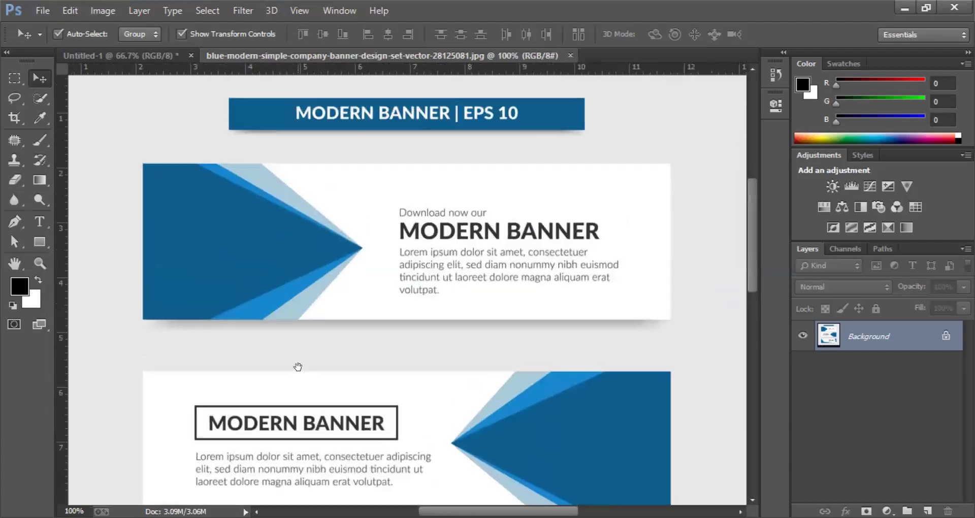
{"action": "left_click", "coordinate": [145, 54]}
{"action": "left_click", "coordinate": [337, 53]}
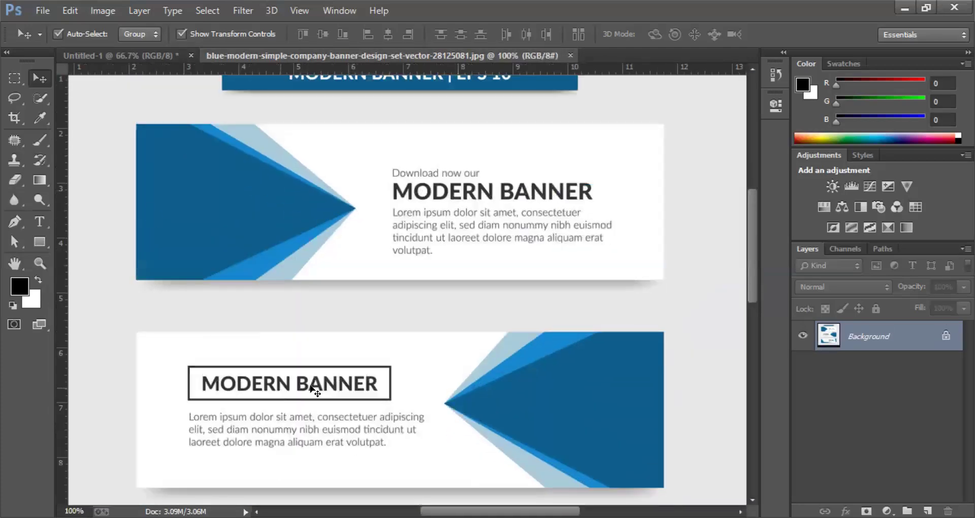
{"action": "scroll", "coordinate": [426, 333], "scroll_direction": "down", "scroll_amount": 2}
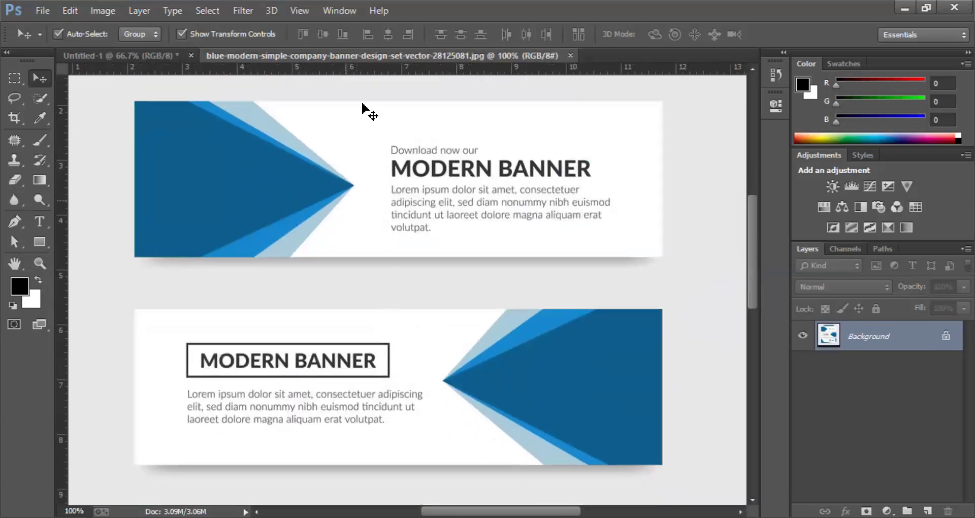
{"action": "key", "text": "ctrl+0"}
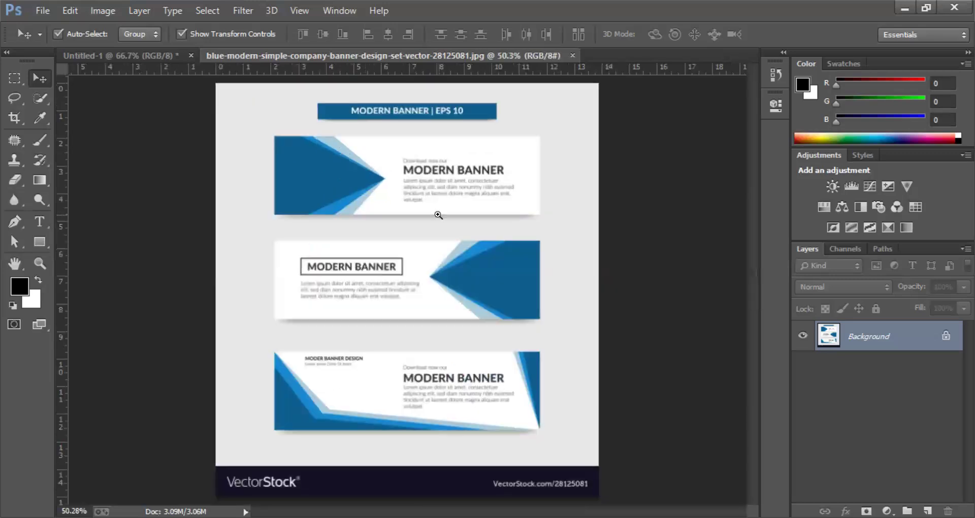
{"action": "scroll", "coordinate": [439, 216], "scroll_direction": "up", "scroll_amount": 1}
{"action": "scroll", "coordinate": [400, 241], "scroll_direction": "up", "scroll_amount": 1}
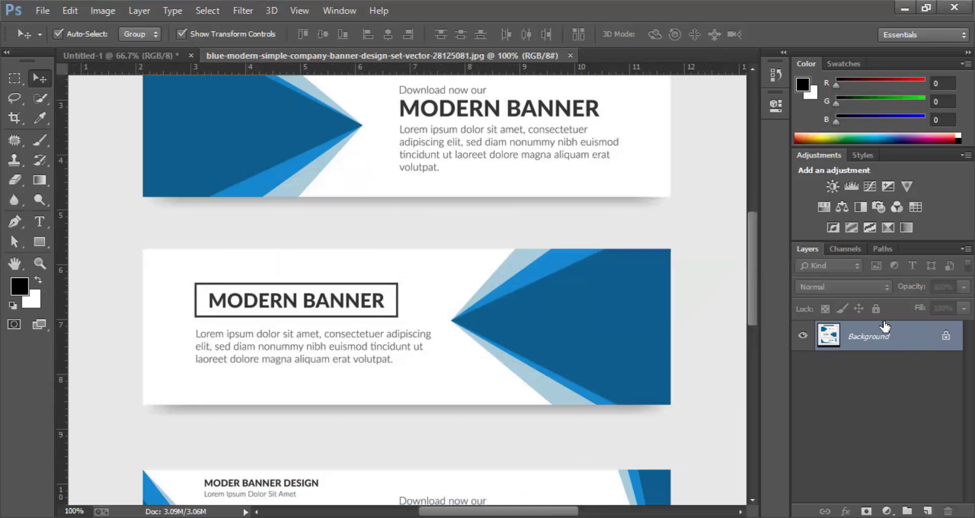
{"action": "scroll", "coordinate": [317, 340], "scroll_direction": "up", "scroll_amount": 1}
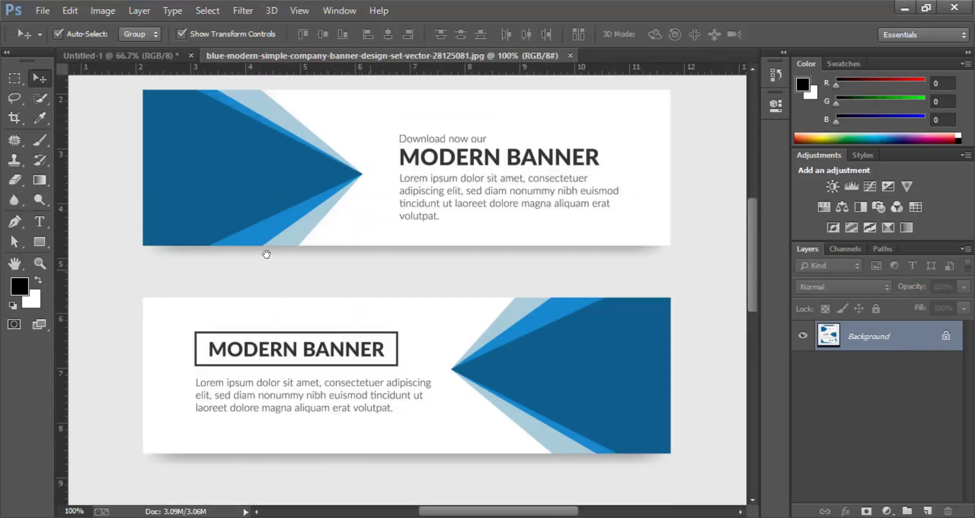
Draw a rectangle shape about 705 by 222 px covering the second sample banner and set its fill to white.
{"action": "scroll", "coordinate": [266, 249], "scroll_direction": "up", "scroll_amount": 1}
{"action": "left_click", "coordinate": [39, 242]}
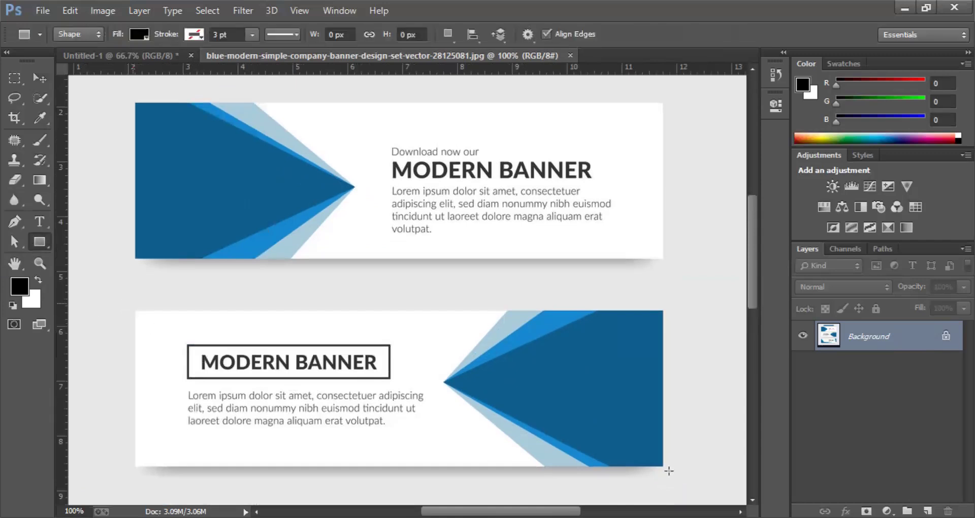
{"action": "left_click_drag", "start_coordinate": [133, 304], "coordinate": [670, 472]}
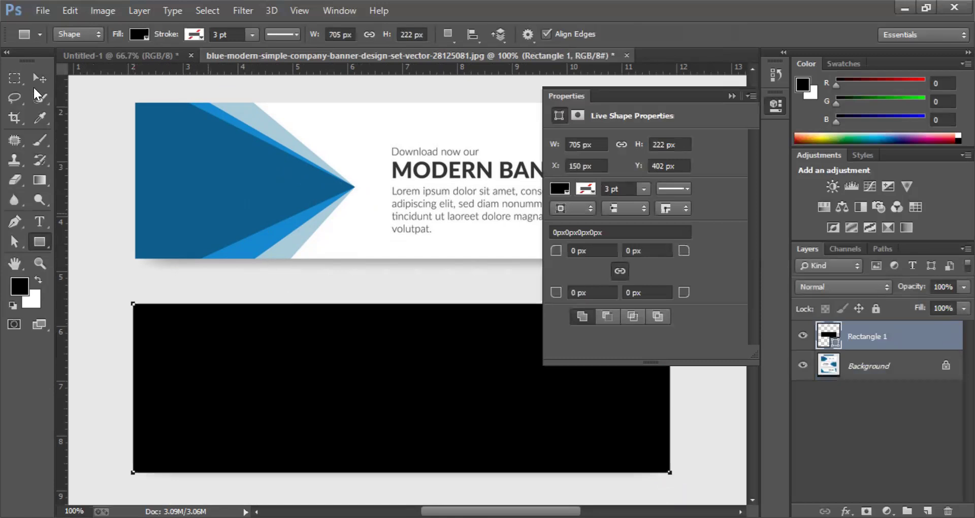
{"action": "left_click", "coordinate": [140, 35]}
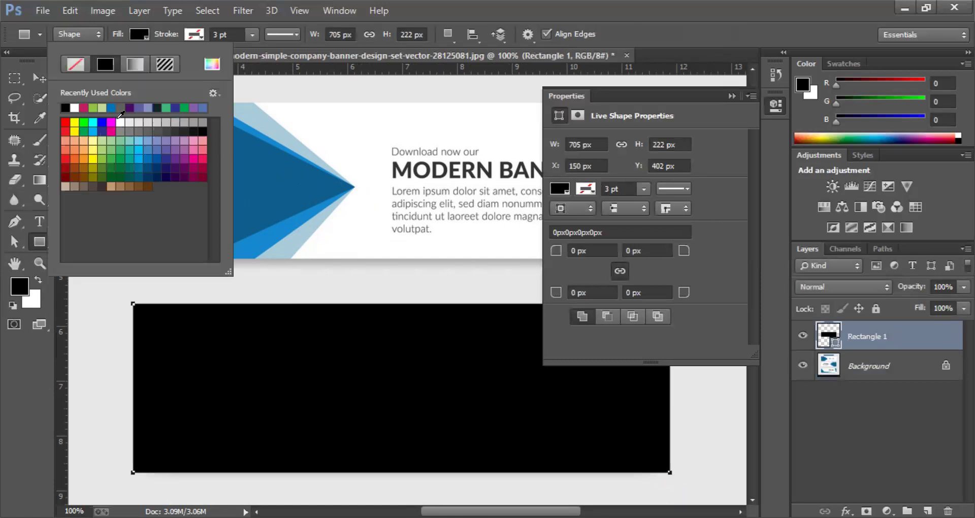
{"action": "left_click", "coordinate": [121, 122]}
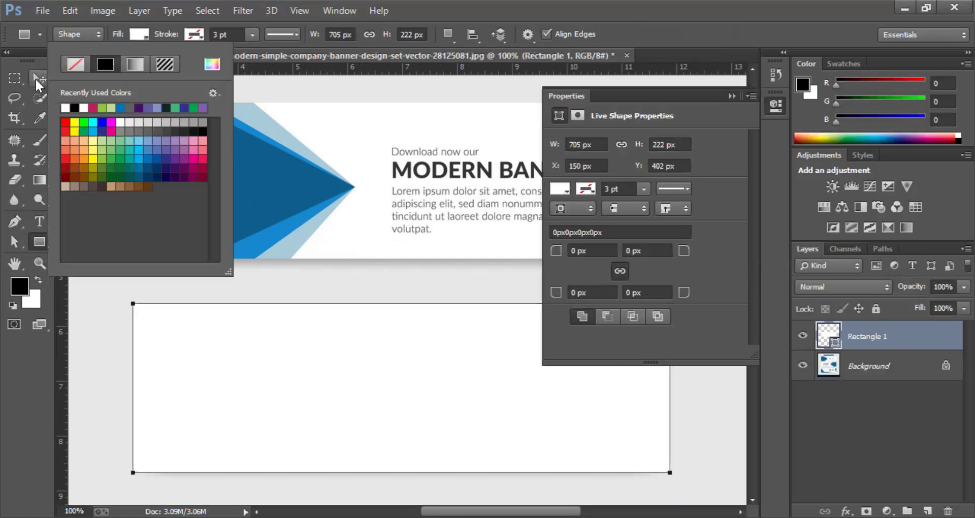
{"action": "left_click", "coordinate": [39, 79]}
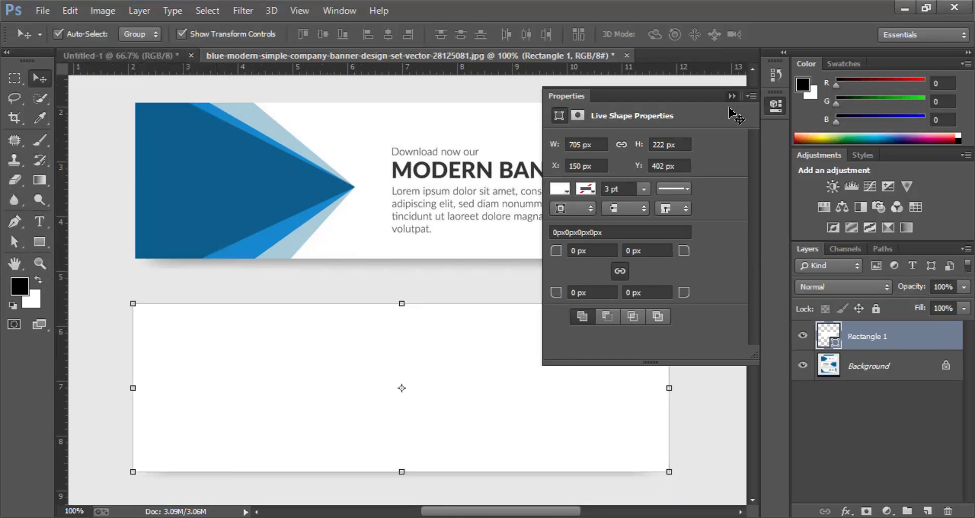
{"action": "left_click", "coordinate": [488, 361]}
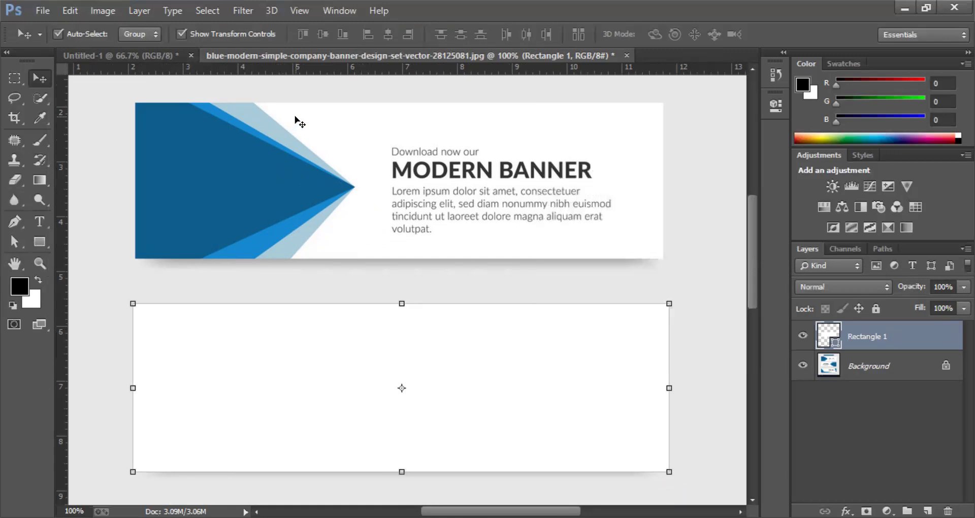
Fill the rectangle with light blue sampled from the first banner's outer triangle, and refill it with white sampled from that banner.
{"action": "left_click", "coordinate": [41, 119]}
{"action": "left_click", "coordinate": [301, 106]}
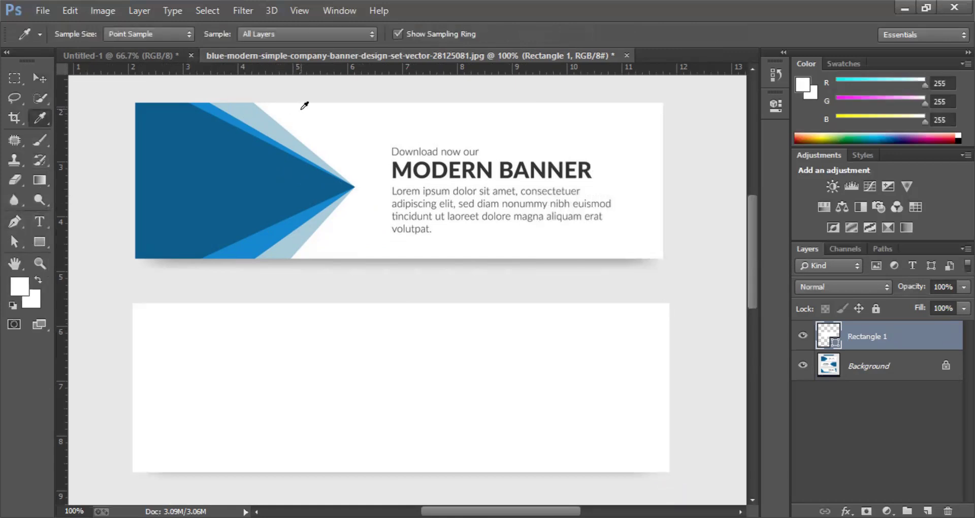
{"action": "left_click", "coordinate": [261, 115]}
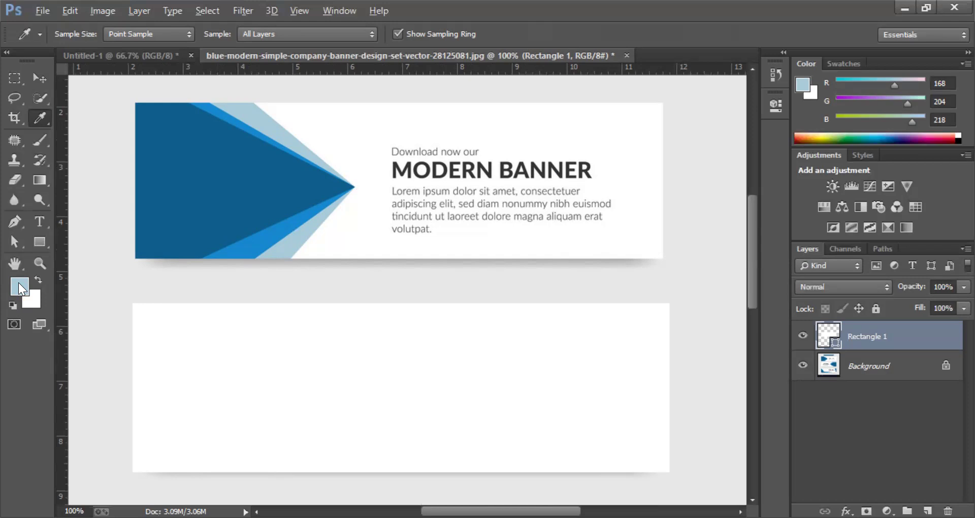
{"action": "key", "text": "alt+BackSpace"}
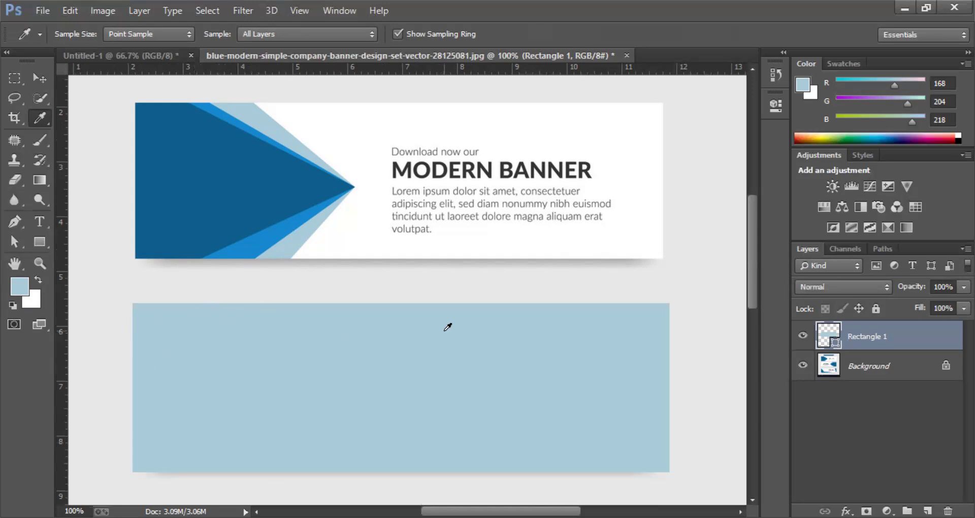
{"action": "left_click", "coordinate": [337, 124]}
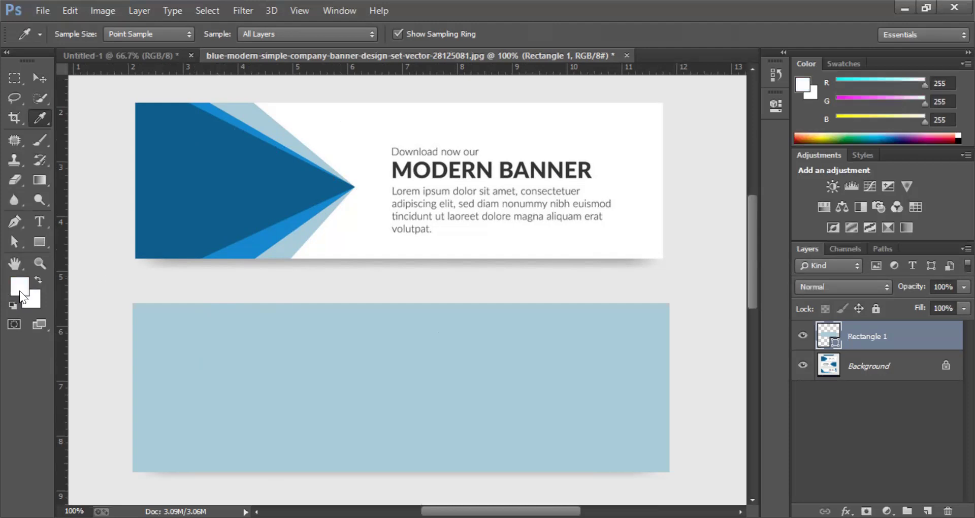
{"action": "key", "text": "alt+BackSpace"}
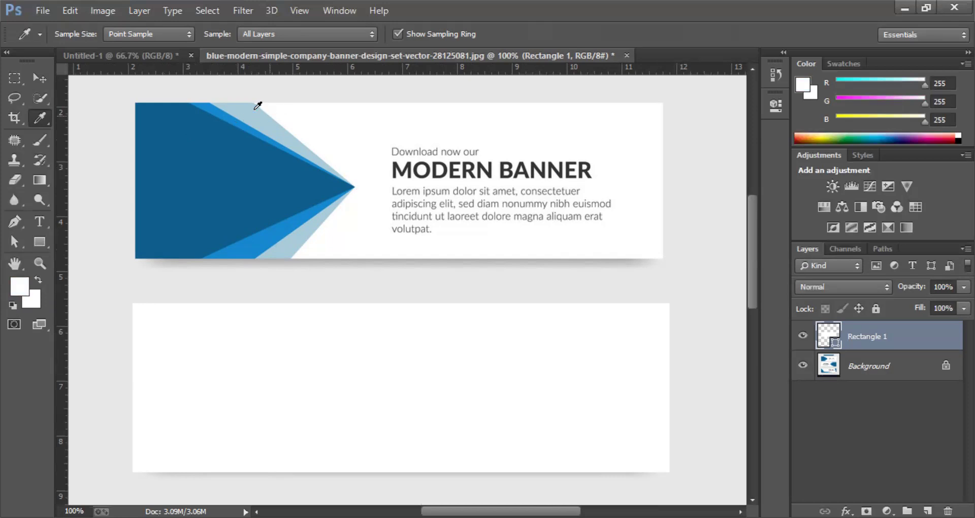
{"action": "left_click", "coordinate": [39, 80]}
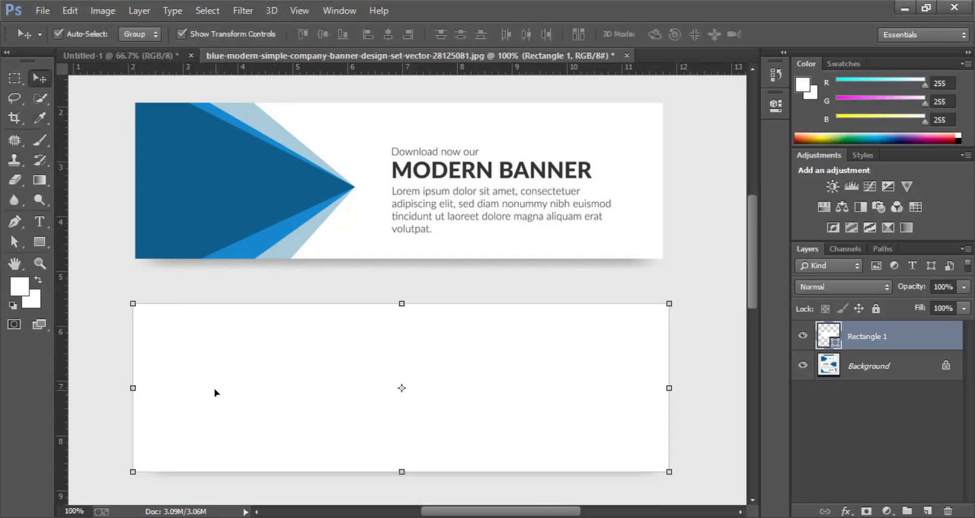
Duplicate the white rectangle layer and narrow the copy to about 42% width, keeping its left edge in place.
{"action": "right_click", "coordinate": [909, 335]}
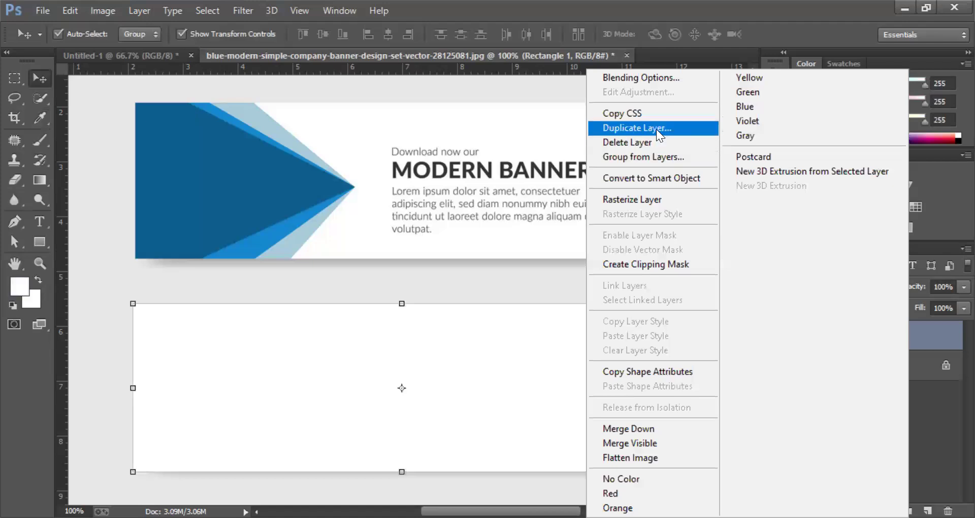
{"action": "left_click", "coordinate": [595, 160]}
{"action": "left_click_drag", "start_coordinate": [670, 388], "coordinate": [359, 388]}
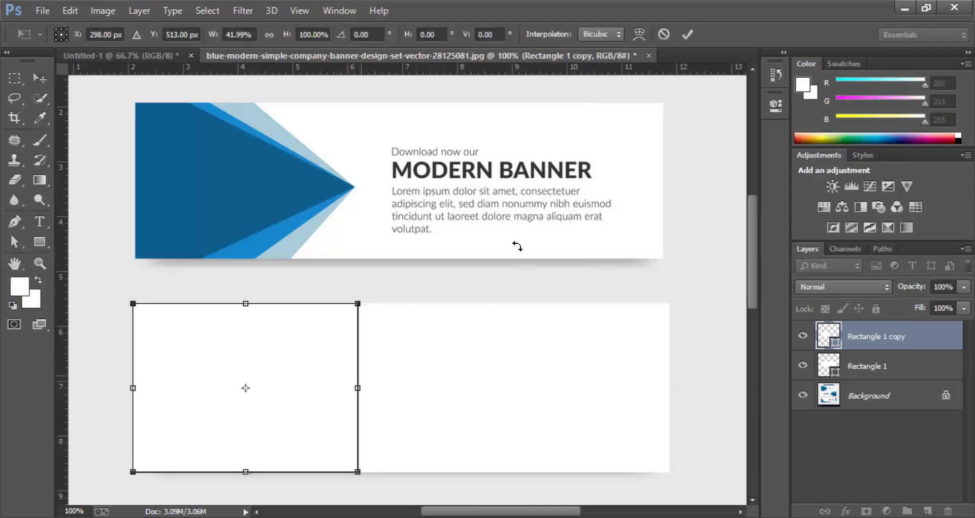
{"action": "left_click", "coordinate": [687, 35]}
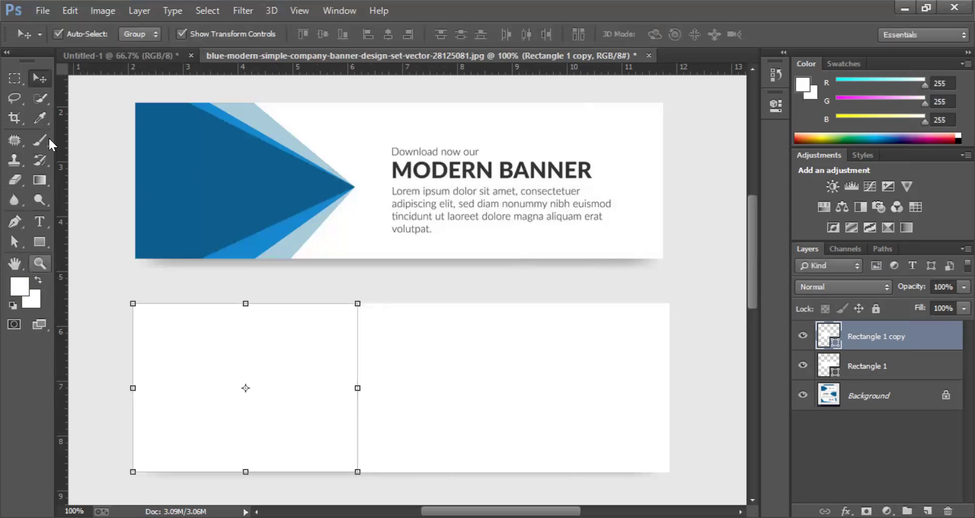
Fill the narrowed rectangle copy with the light blue sampled from the first banner's outer triangle.
{"action": "left_click", "coordinate": [39, 118]}
{"action": "left_click", "coordinate": [279, 129]}
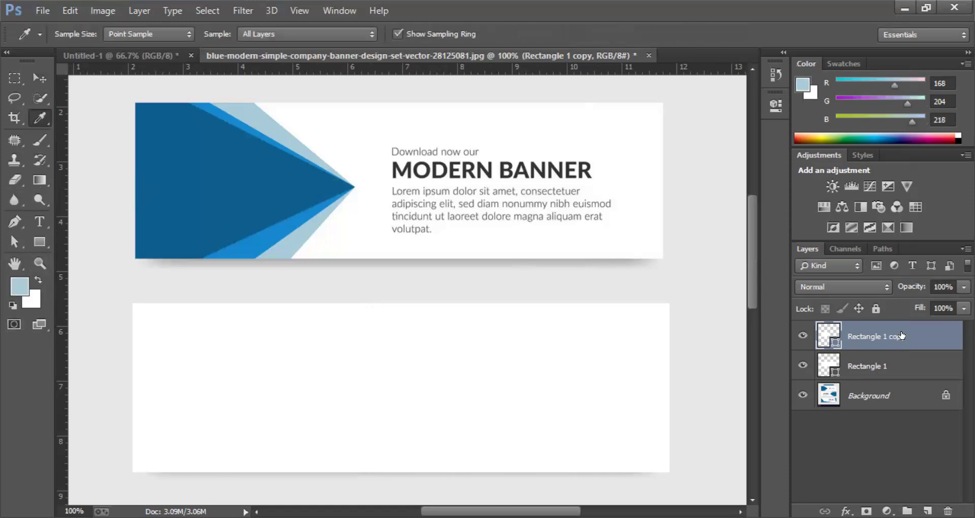
{"action": "key", "text": "alt+BackSpace"}
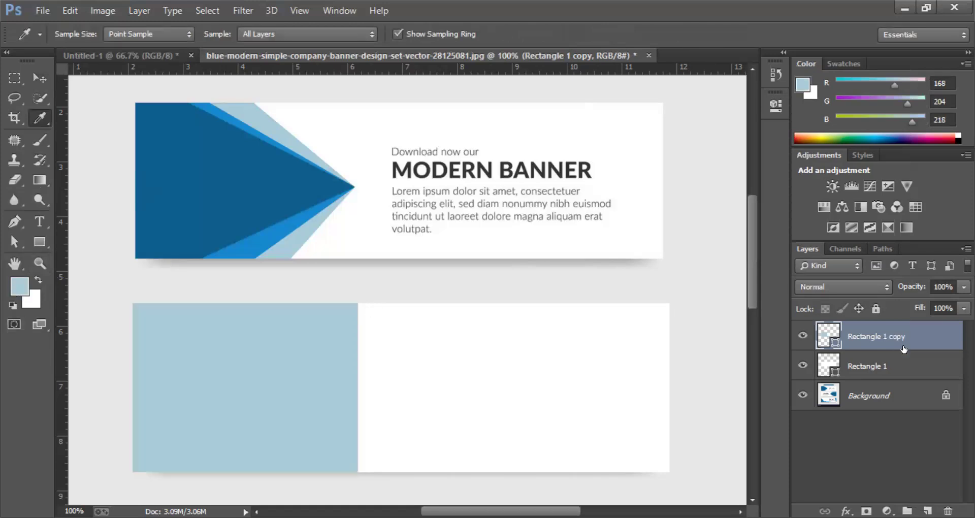
{"action": "left_click", "coordinate": [40, 77]}
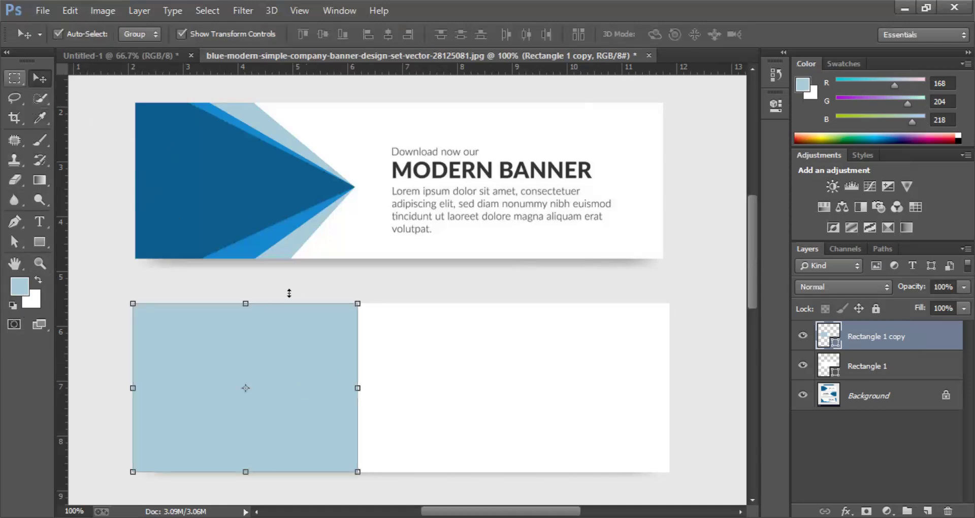
Try to pull the light blue rectangle's upper right corner inward, adding an anchor point midway along its right edge.
{"action": "left_click_drag", "start_coordinate": [356, 303], "coordinate": [338, 308]}
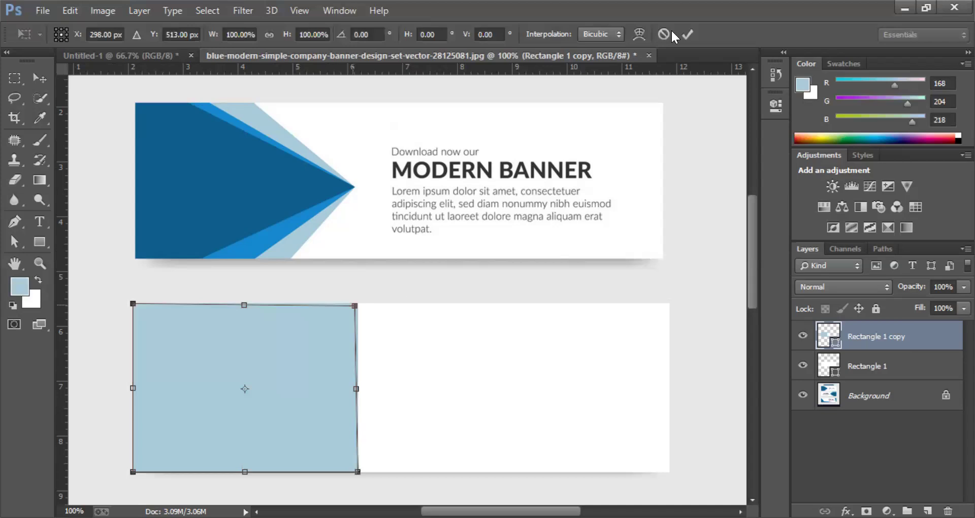
{"action": "left_click", "coordinate": [687, 34]}
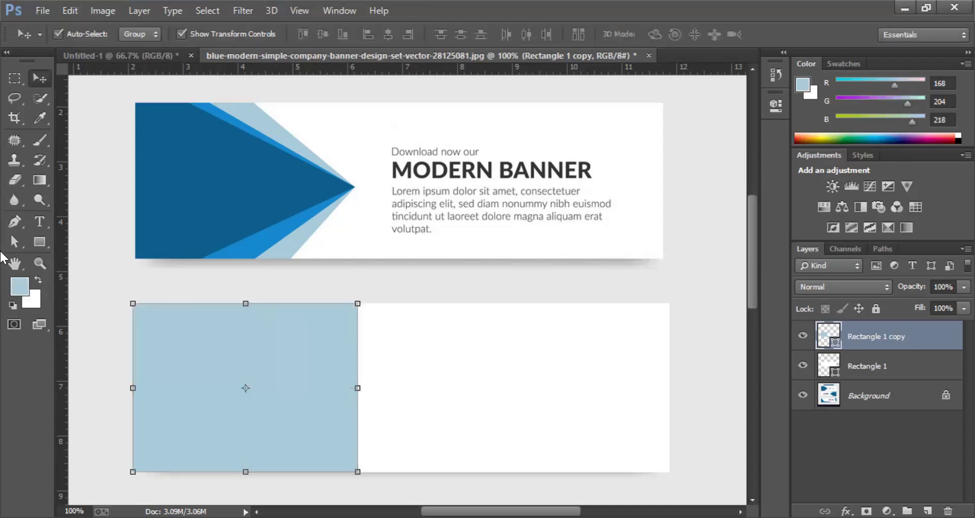
{"action": "left_click", "coordinate": [16, 219]}
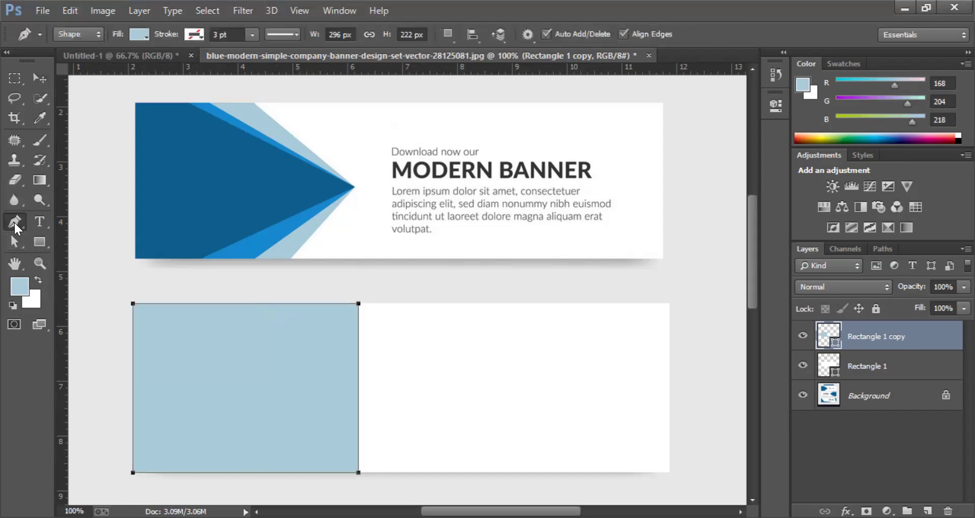
{"action": "left_click_drag", "start_coordinate": [14, 221], "coordinate": [57, 248]}
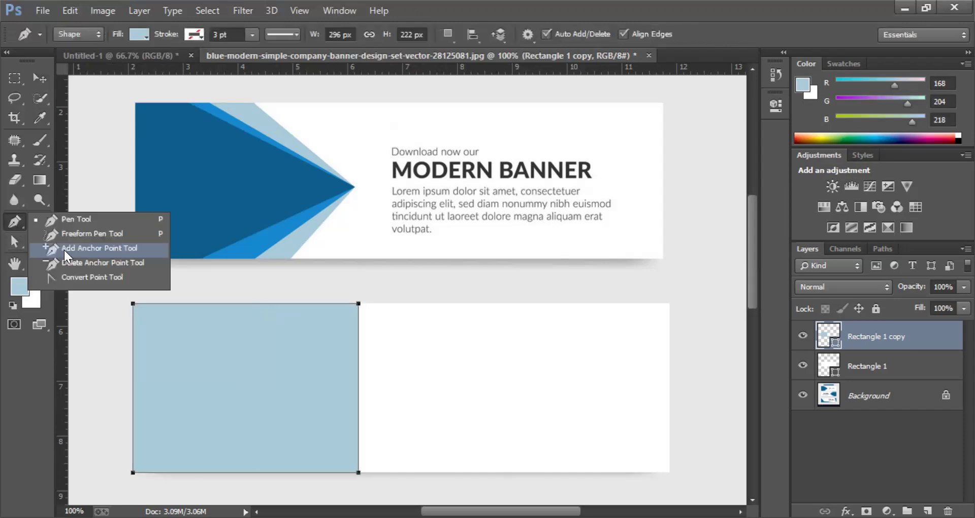
{"action": "left_click", "coordinate": [64, 250]}
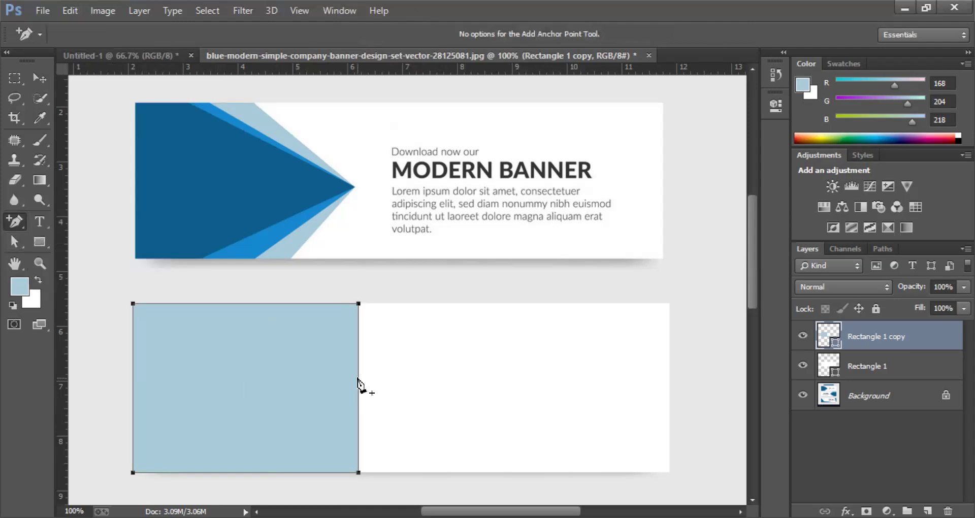
{"action": "left_click", "coordinate": [359, 381]}
{"action": "left_click", "coordinate": [41, 78]}
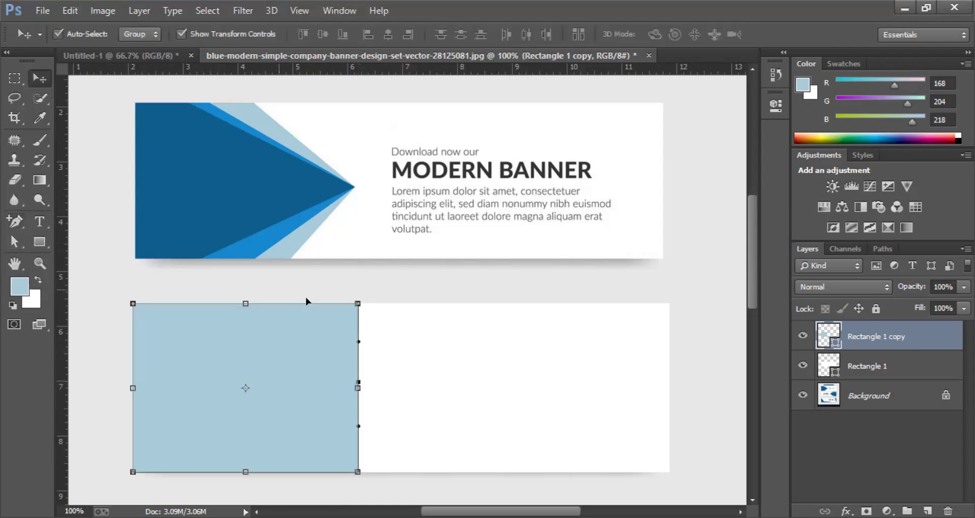
{"action": "left_click_drag", "start_coordinate": [351, 309], "coordinate": [327, 307]}
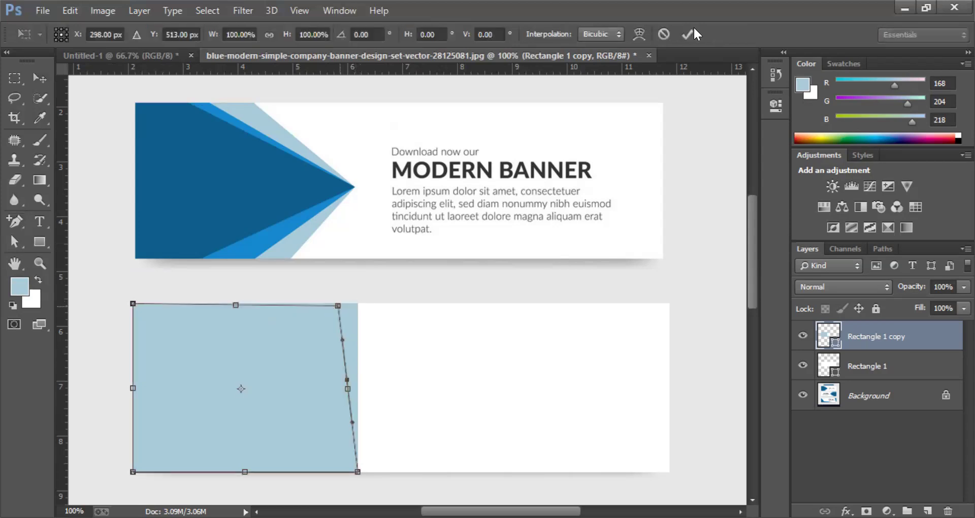
{"action": "key", "text": "Escape"}
Try adding a fresh anchor point near the middle of the light blue rectangle's right edge.
{"action": "scroll", "coordinate": [425, 441], "scroll_direction": "up", "scroll_amount": 2}
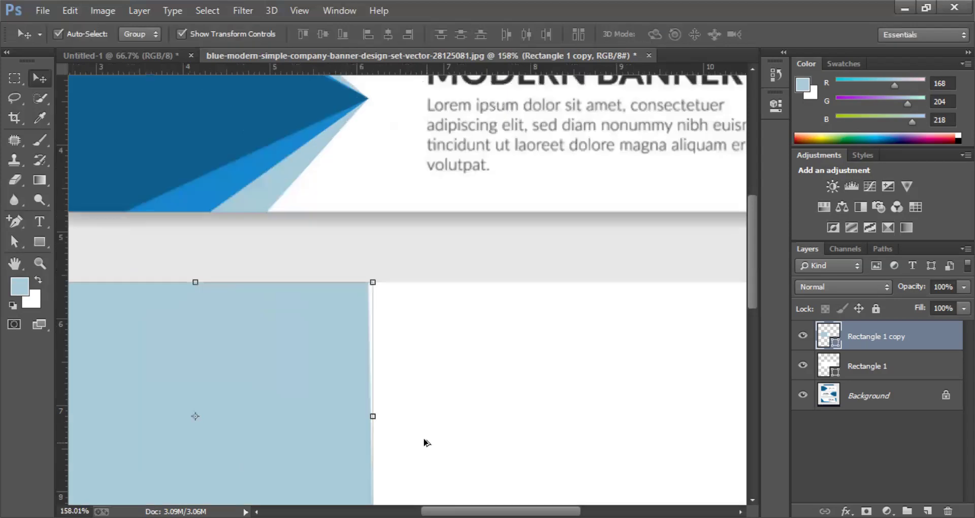
{"action": "scroll", "coordinate": [383, 400], "scroll_direction": "up", "scroll_amount": 1}
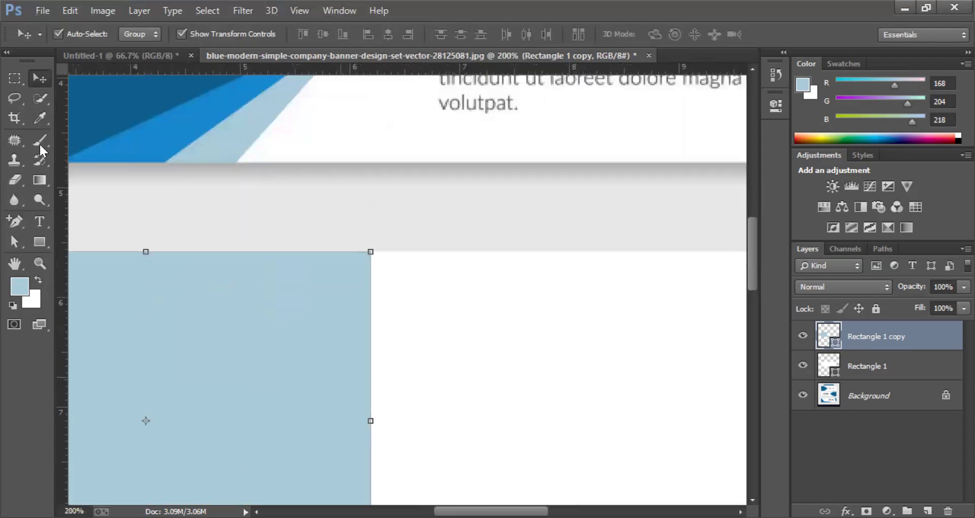
{"action": "left_click", "coordinate": [15, 221]}
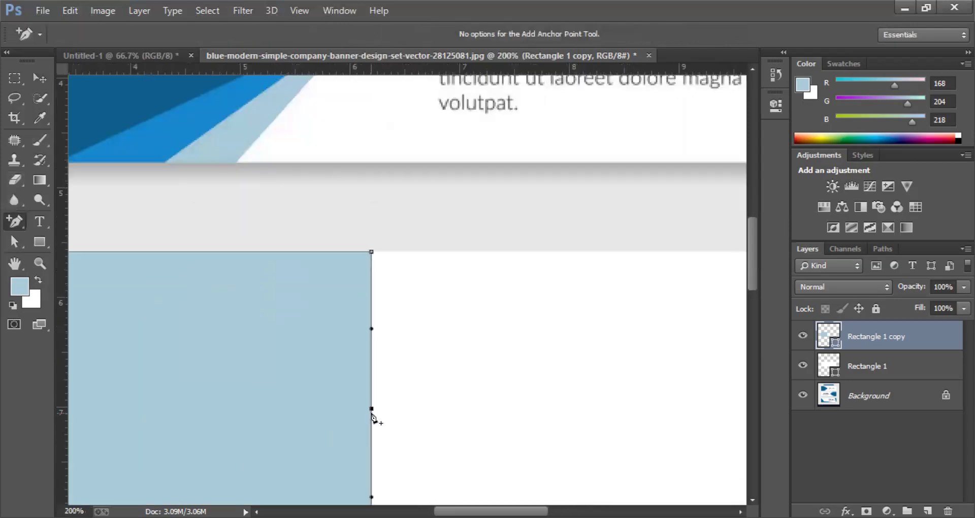
{"action": "left_click", "coordinate": [40, 78]}
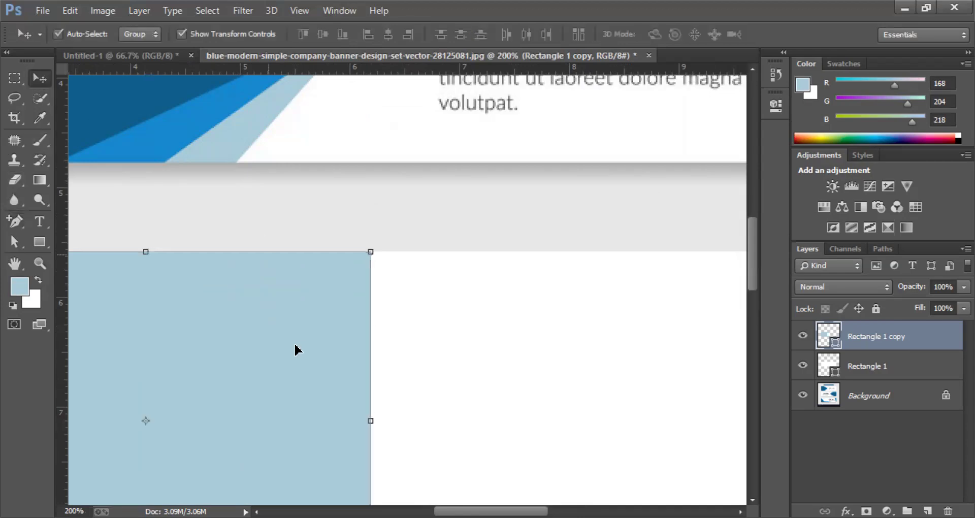
Delete the light blue rectangle copy and leave no layer selected.
{"action": "key", "text": "Delete"}
{"action": "key", "text": "ctrl+0"}
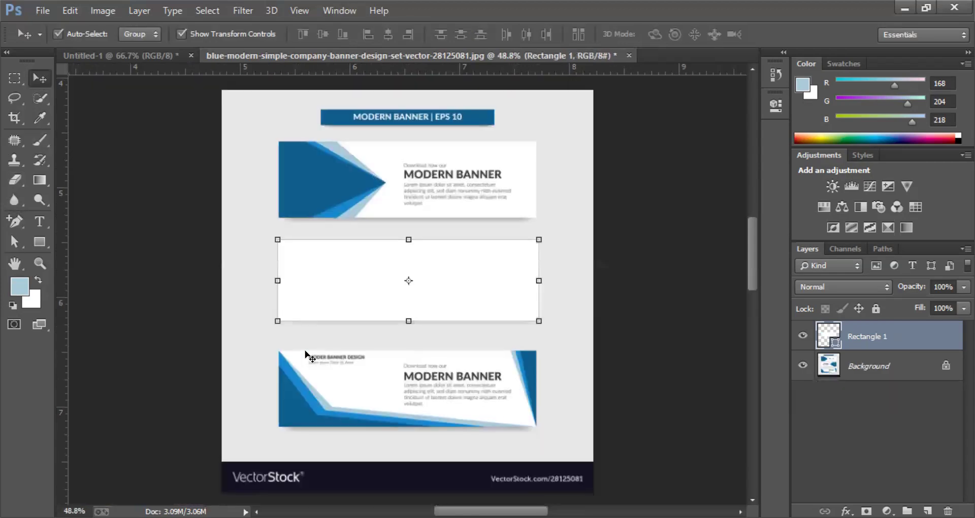
{"action": "left_click", "coordinate": [345, 278]}
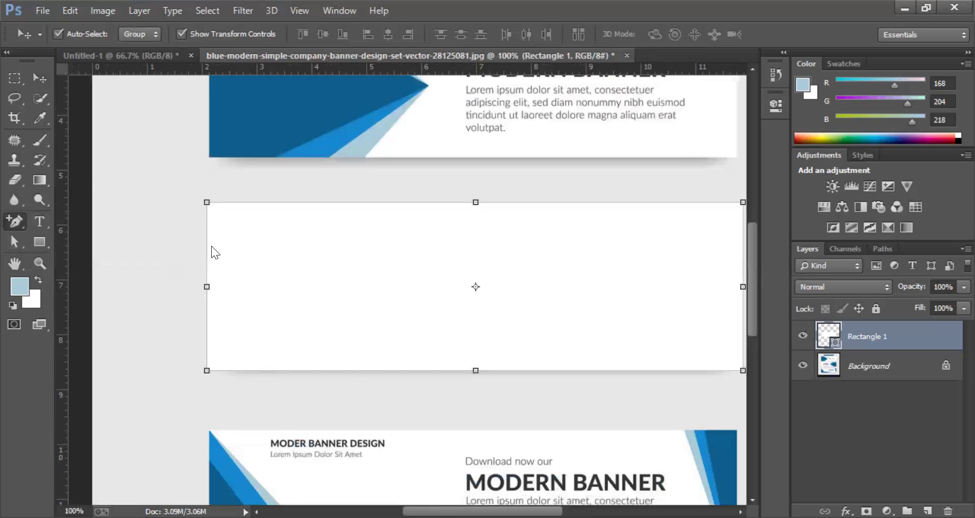
{"action": "left_click", "coordinate": [37, 77]}
{"action": "left_click", "coordinate": [128, 127]}
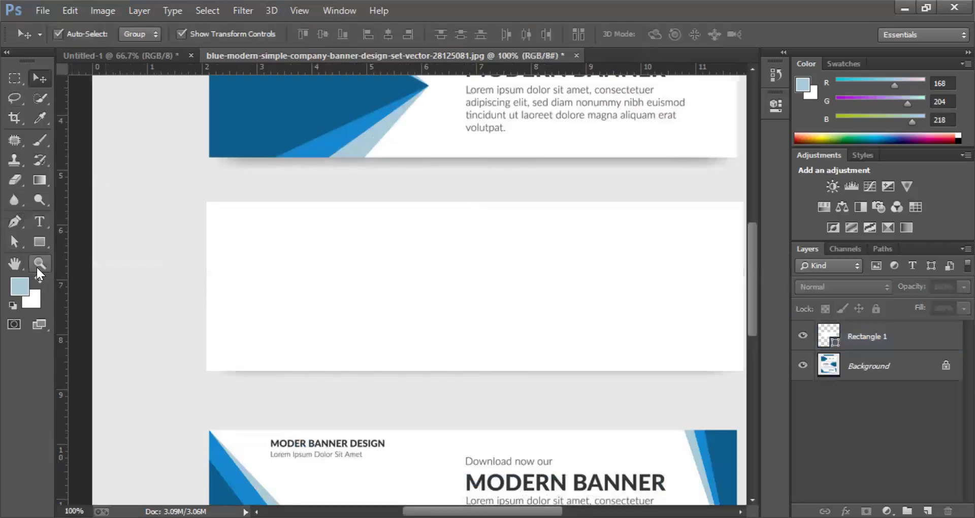
Draw a closed four-corner Pen shape about 263 by 225 px, filled black, over the left part of the white rectangle.
{"action": "left_click", "coordinate": [14, 221]}
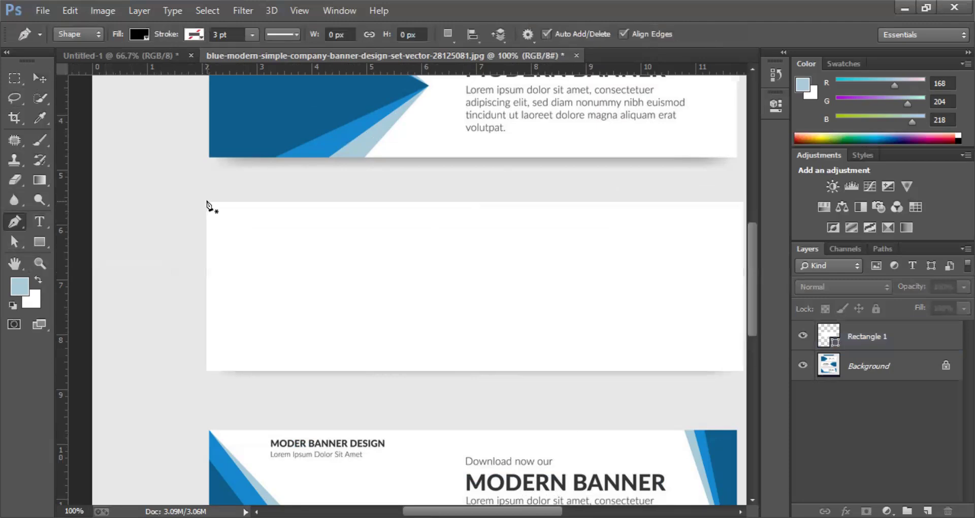
{"action": "left_click", "coordinate": [207, 202]}
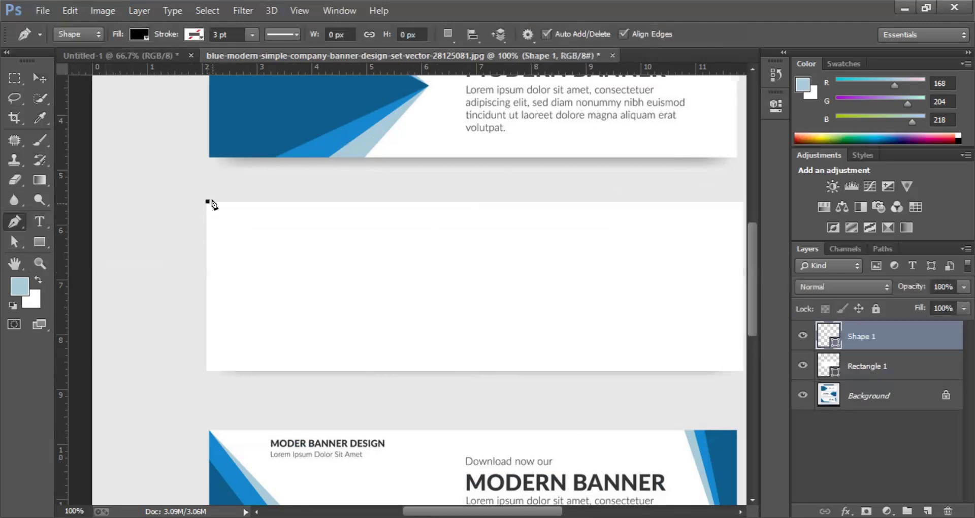
{"action": "left_click", "coordinate": [400, 200]}
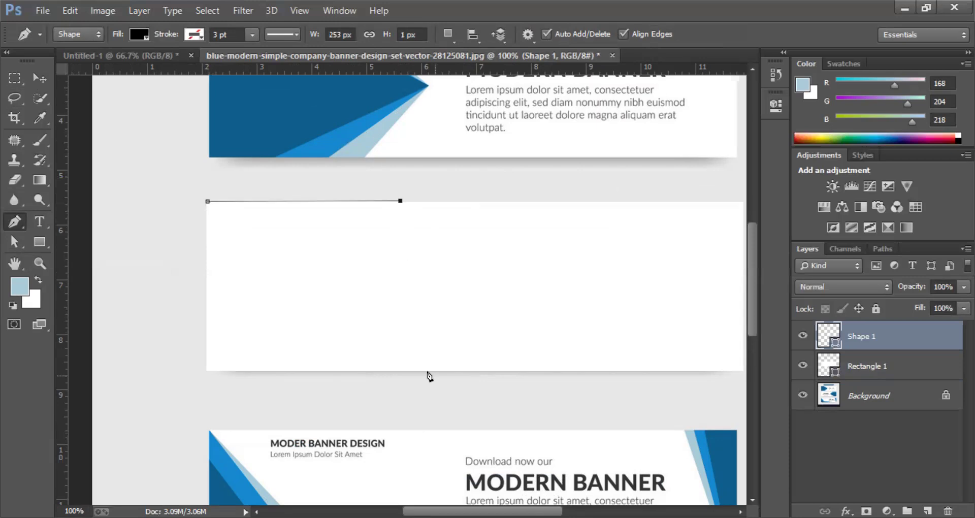
{"action": "left_click", "coordinate": [405, 371]}
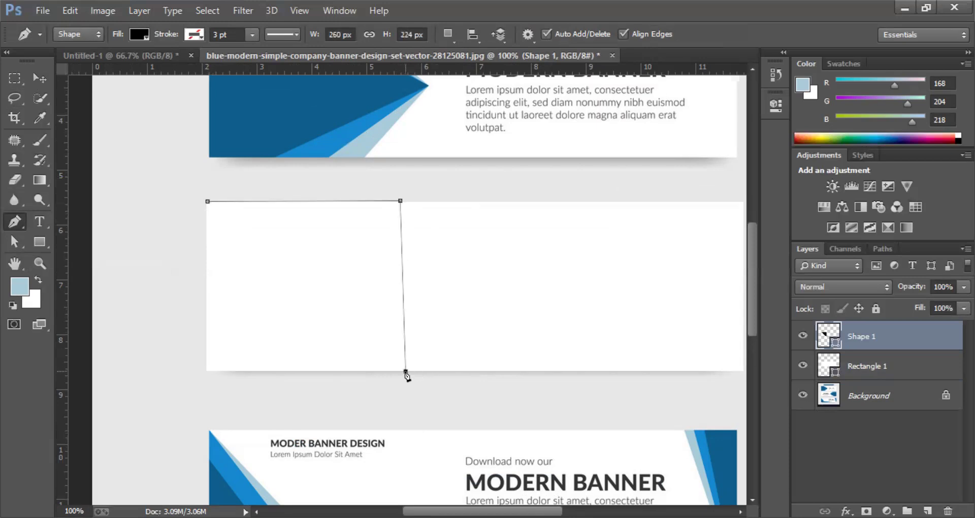
{"action": "left_click", "coordinate": [205, 371]}
{"action": "left_click", "coordinate": [207, 202]}
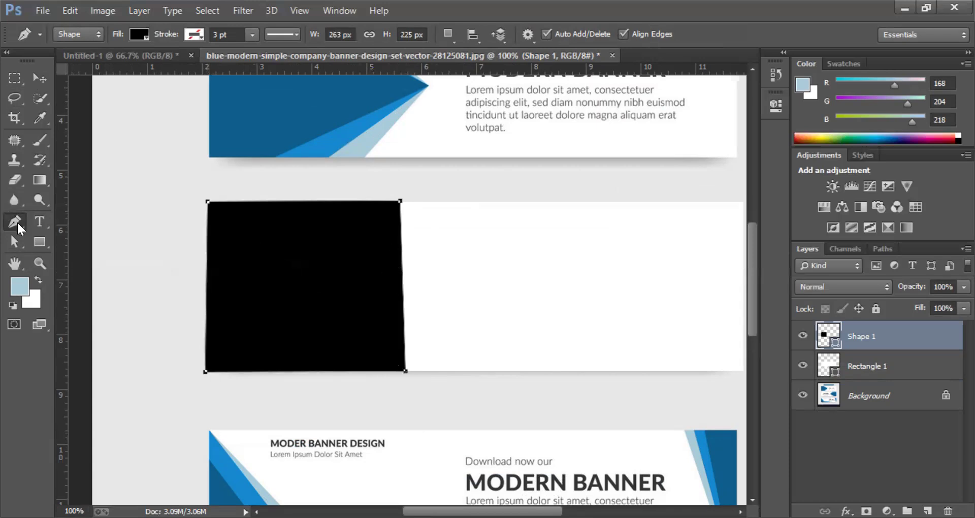
Add an anchor point midway along the black shape's right edge and pull it outward into a curve.
{"action": "left_click_drag", "start_coordinate": [18, 227], "coordinate": [78, 248]}
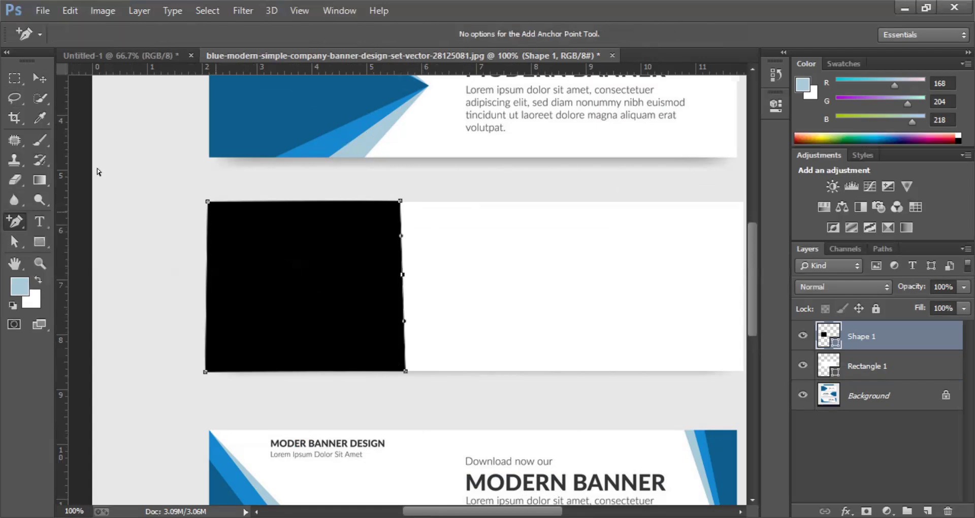
{"action": "left_click", "coordinate": [40, 79]}
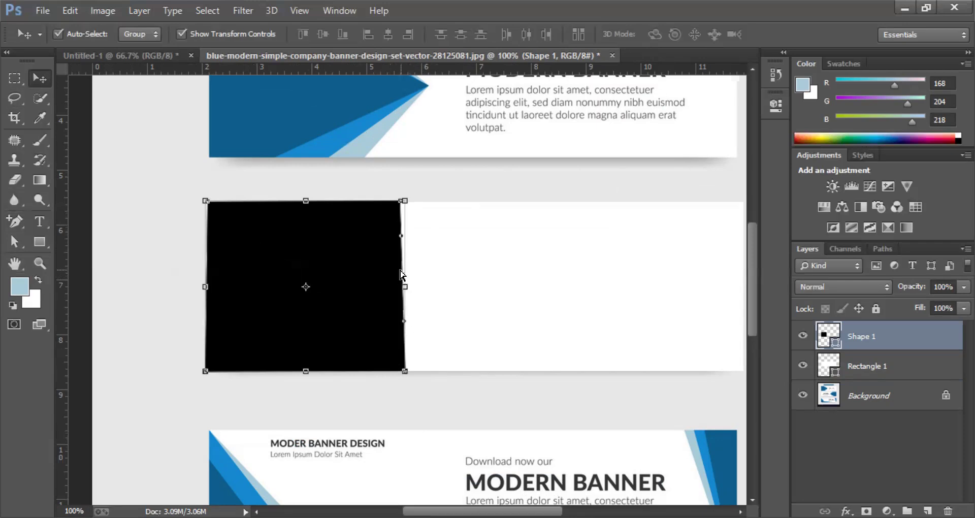
{"action": "left_click_drag", "start_coordinate": [403, 279], "coordinate": [450, 274]}
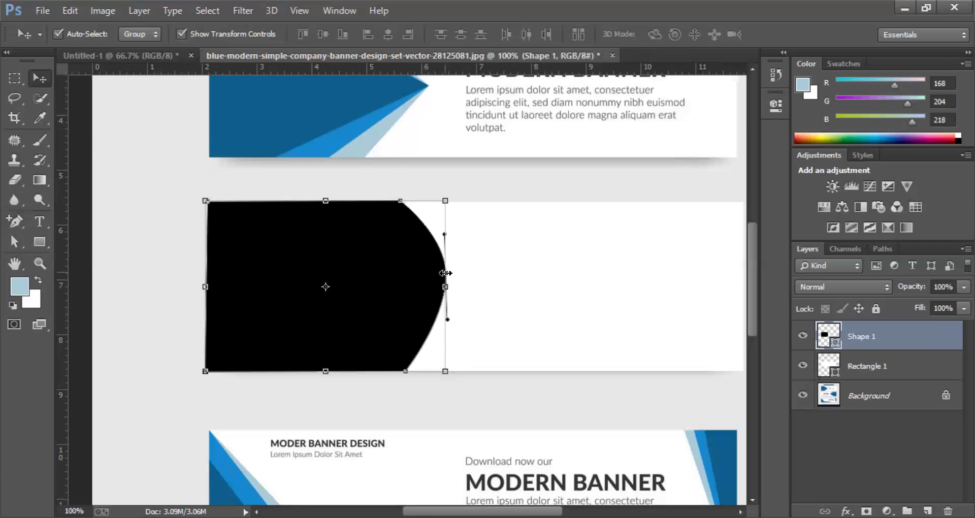
{"action": "key", "text": "ctrl+t"}
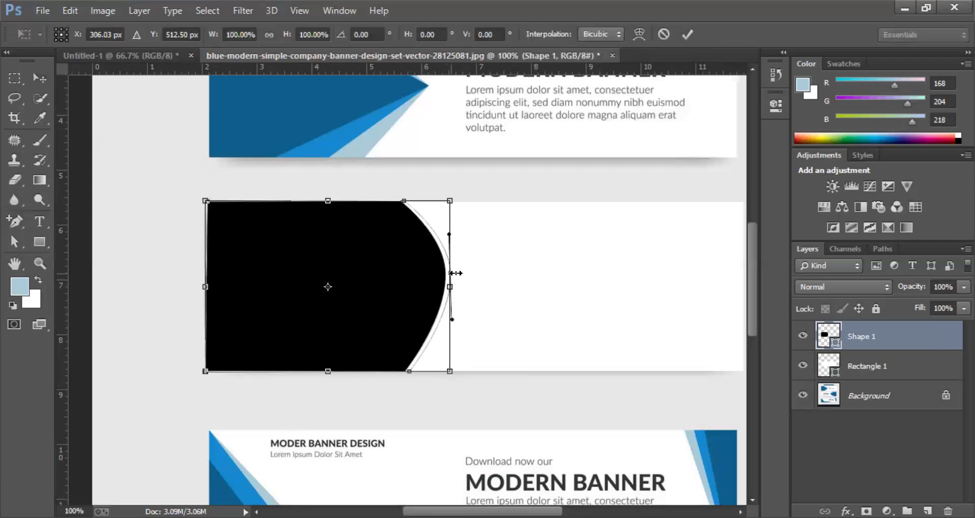
{"action": "left_click", "coordinate": [687, 34]}
Undo the black shape's curved edge, its added anchor point and its drawn outline.
{"action": "key", "text": "ctrl+alt+z"}
{"action": "key", "text": "ctrl+alt+z"}
{"action": "key", "text": "ctrl+alt+z"}
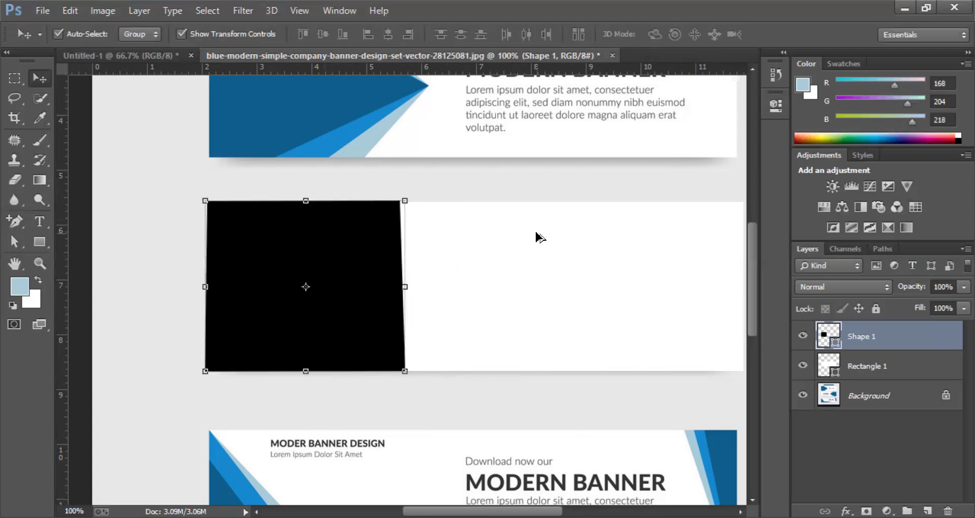
{"action": "key", "text": "ctrl+z"}
{"action": "key", "text": "ctrl+z"}
{"action": "key", "text": "ctrl+z"}
{"action": "key", "text": "ctrl+z"}
{"action": "key", "text": "ctrl+z"}
{"action": "key", "text": "ctrl+z"}
{"action": "key", "text": "ctrl+z"}
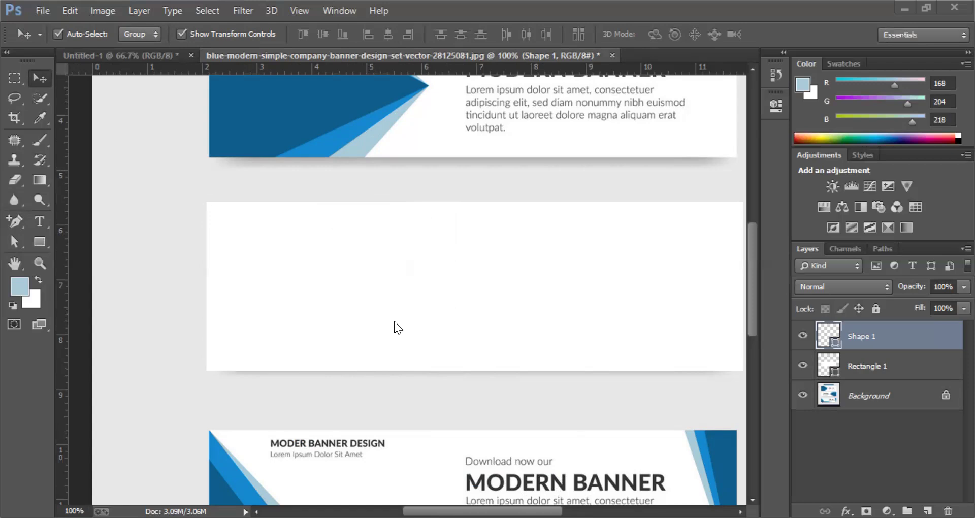
Delete the leftover Shape 1 layer.
{"action": "left_click", "coordinate": [383, 270]}
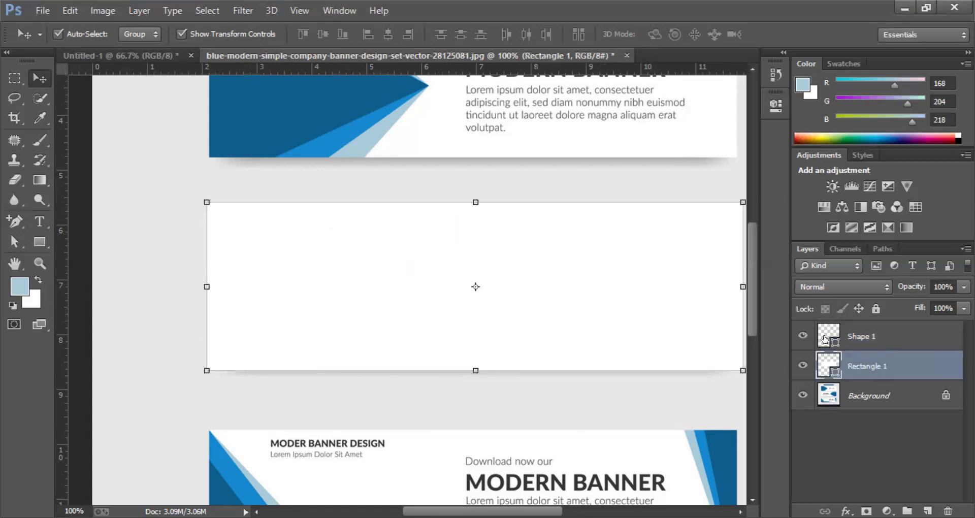
{"action": "left_click", "coordinate": [877, 337]}
{"action": "key", "text": "Delete"}
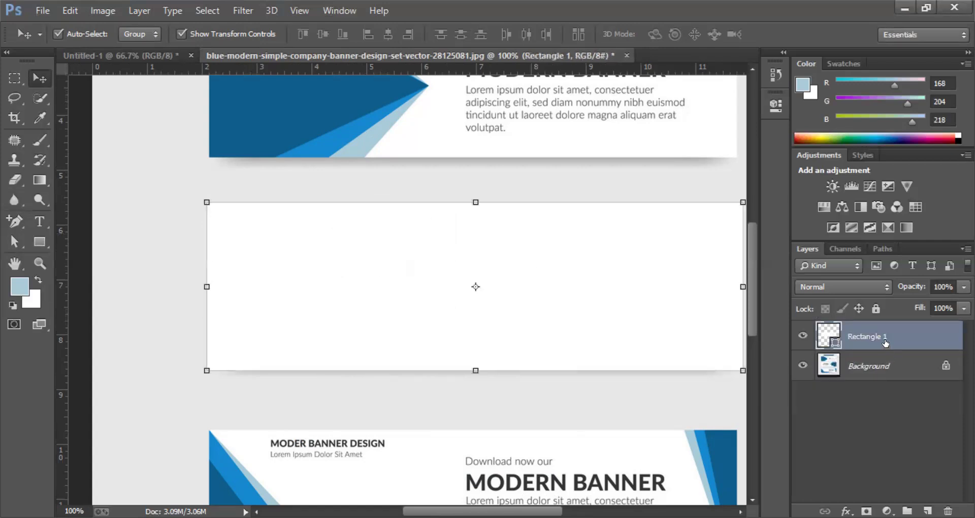
Duplicate the white rectangle layer and narrow the copy to about 40% of its width, keeping its left edge in place.
{"action": "right_click", "coordinate": [884, 343]}
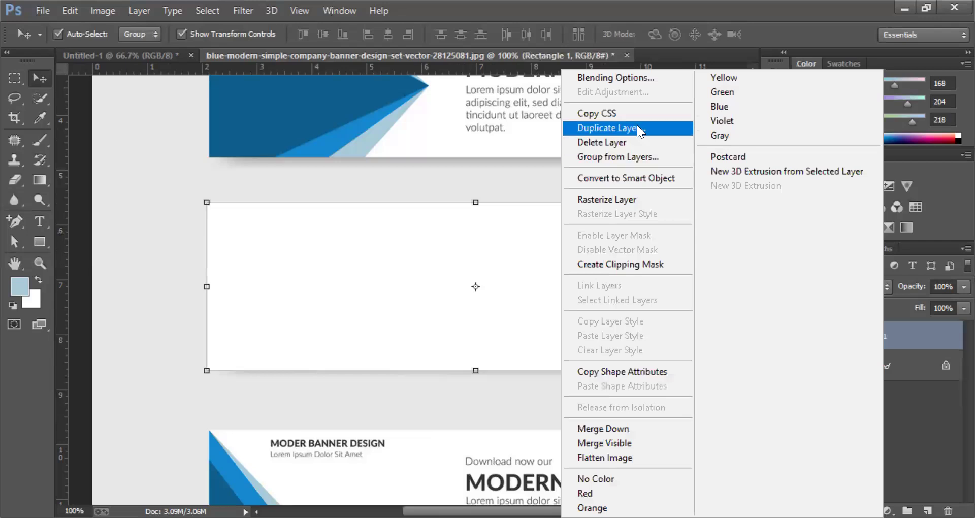
{"action": "left_click", "coordinate": [609, 127]}
{"action": "key", "text": "Return"}
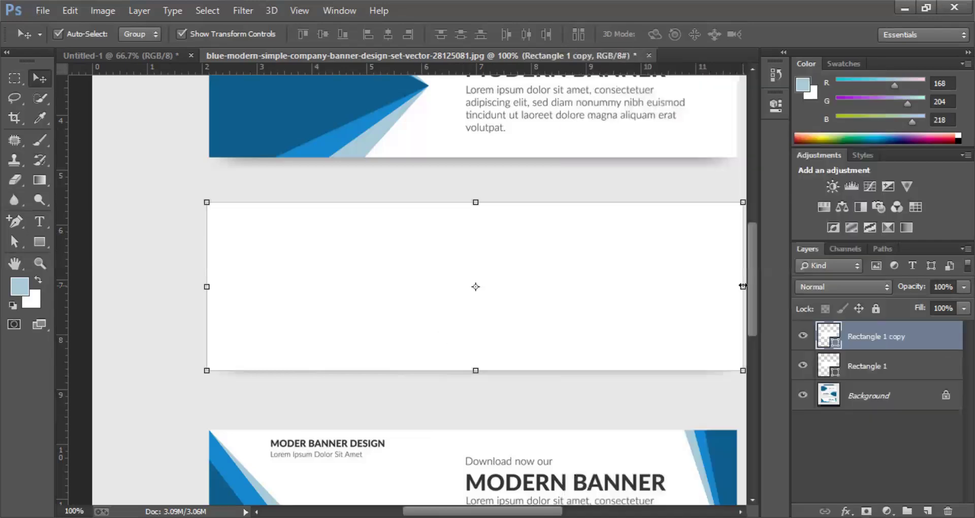
{"action": "key", "text": "ctrl+t"}
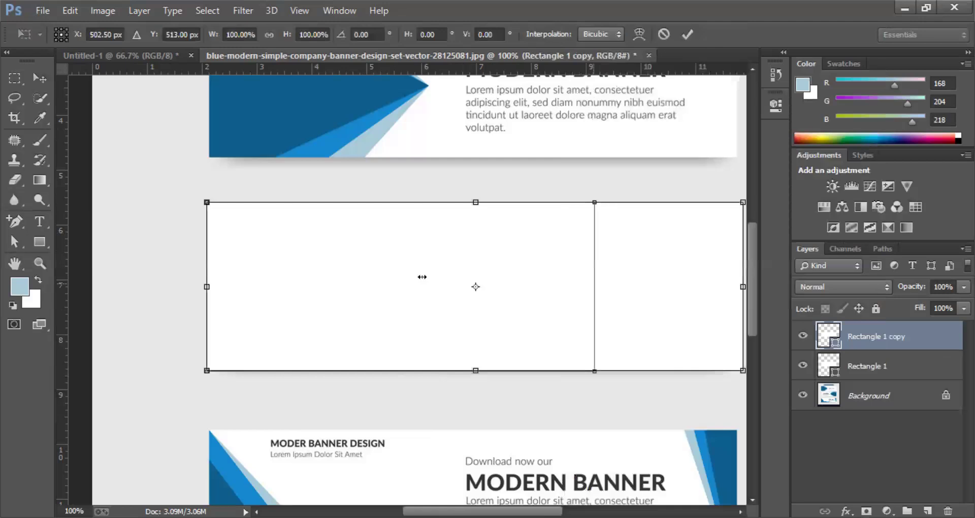
{"action": "left_click_drag", "start_coordinate": [421, 277], "coordinate": [422, 278]}
{"action": "left_click", "coordinate": [688, 35]}
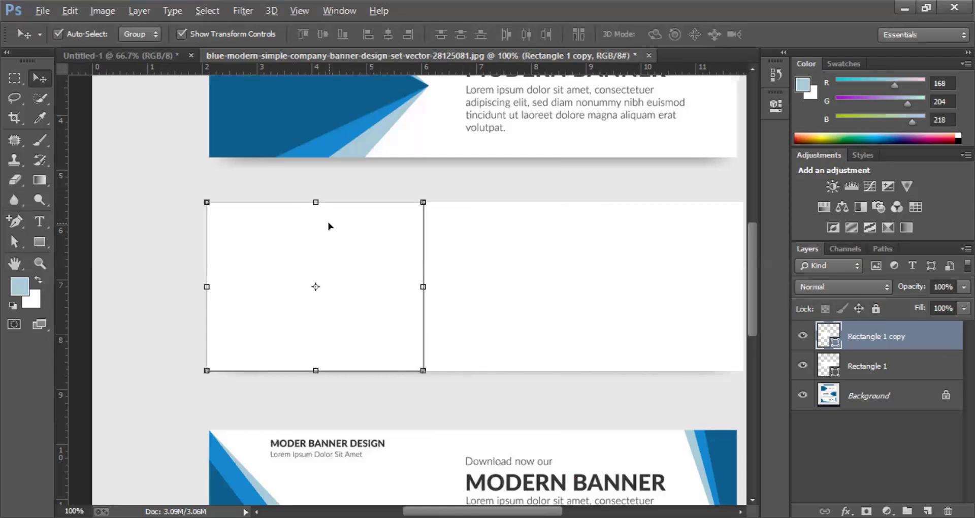
Fill the narrowed rectangle copy with the light blue foreground colour and add an anchor point midway along its right edge.
{"action": "key", "text": "alt+BackSpace"}
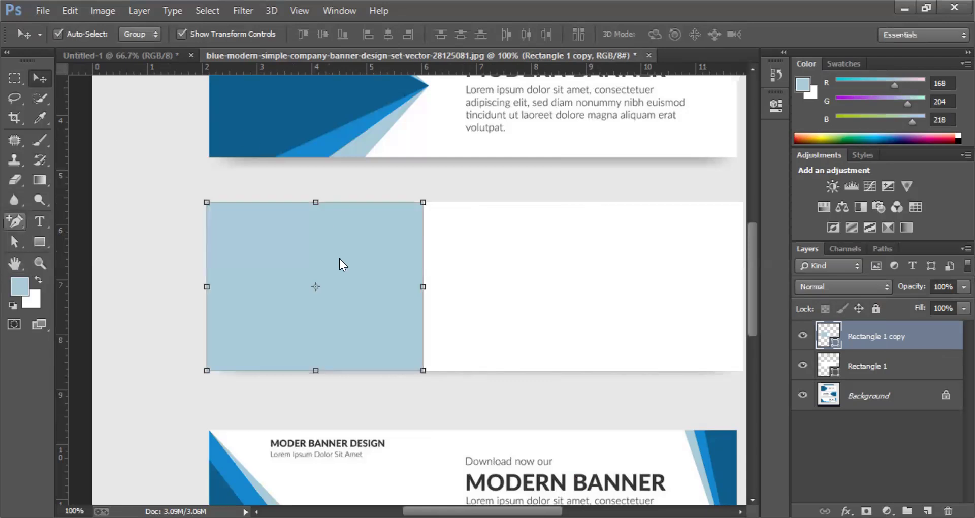
{"action": "key", "text": "p"}
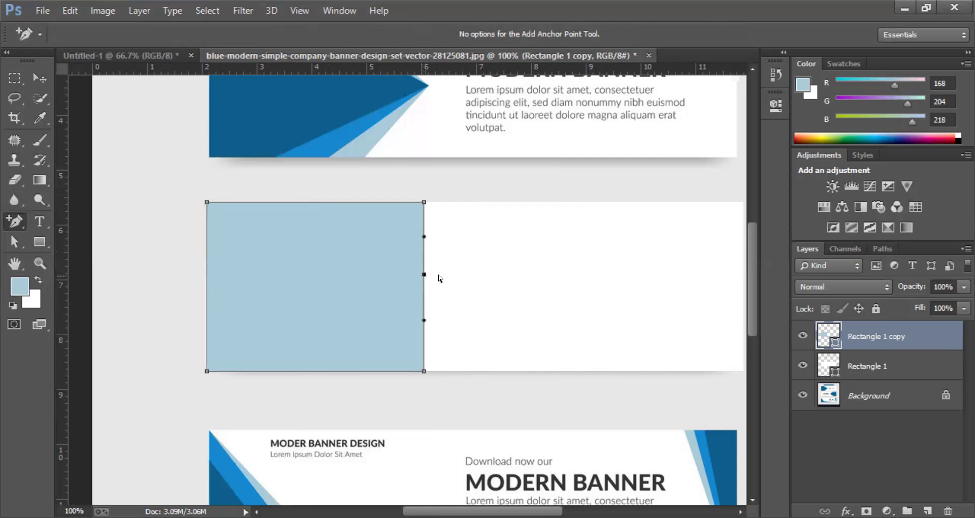
{"action": "left_click", "coordinate": [40, 77]}
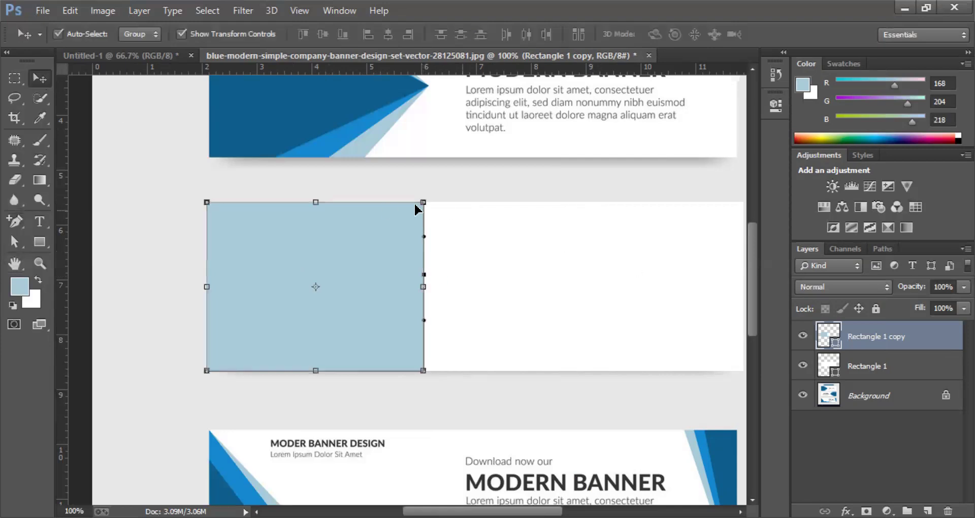
{"action": "key", "text": "ctrl+t"}
{"action": "left_click_drag", "start_coordinate": [422, 202], "coordinate": [419, 202]}
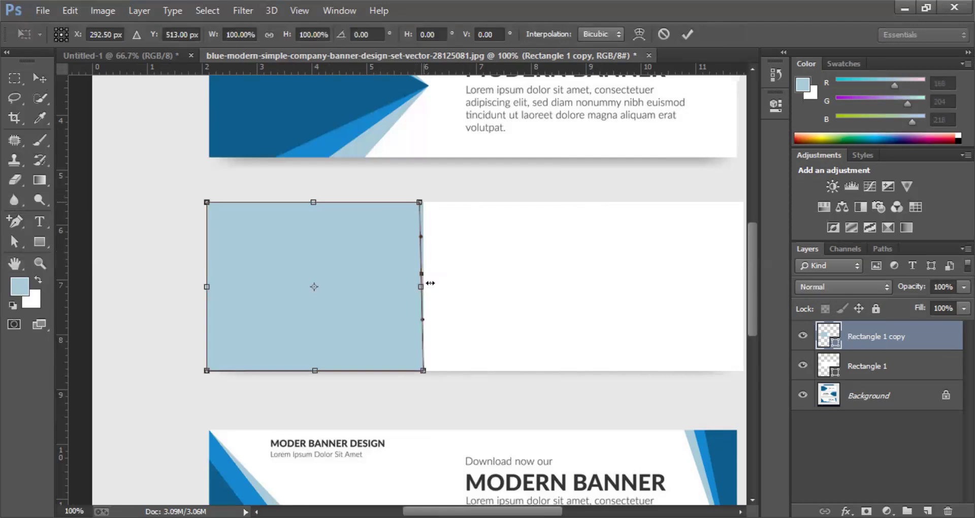
{"action": "key", "text": "Escape"}
Pull the midpoint anchor on the light blue rectangle's right edge outward so that edge forms a rounded bulge.
{"action": "key", "text": "p"}
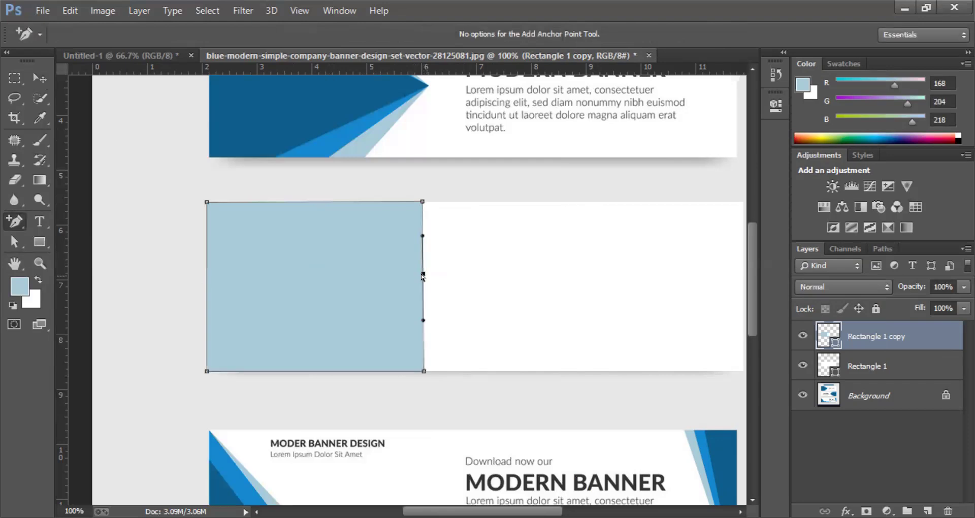
{"action": "left_click_drag", "start_coordinate": [422, 274], "coordinate": [486, 283]}
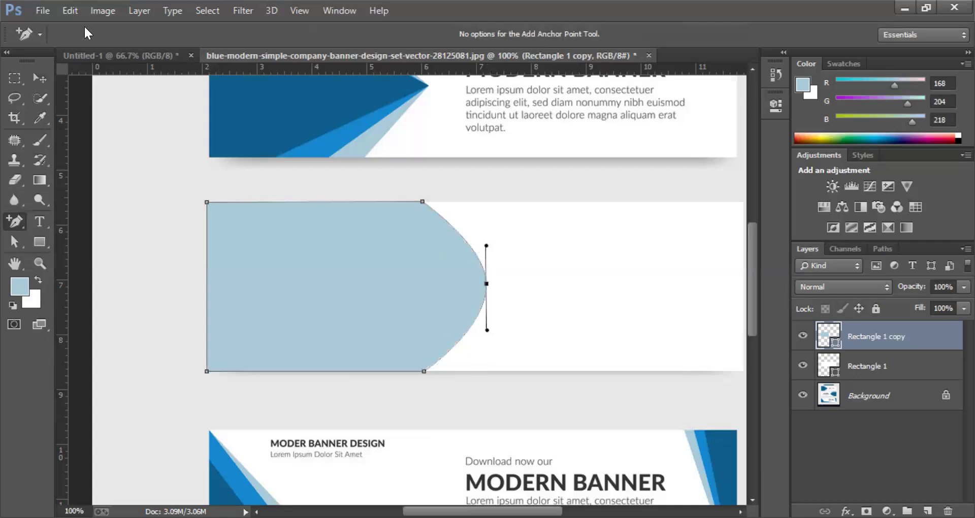
{"action": "left_click", "coordinate": [544, 262]}
{"action": "scroll", "coordinate": [460, 279], "scroll_direction": "up", "scroll_amount": 3}
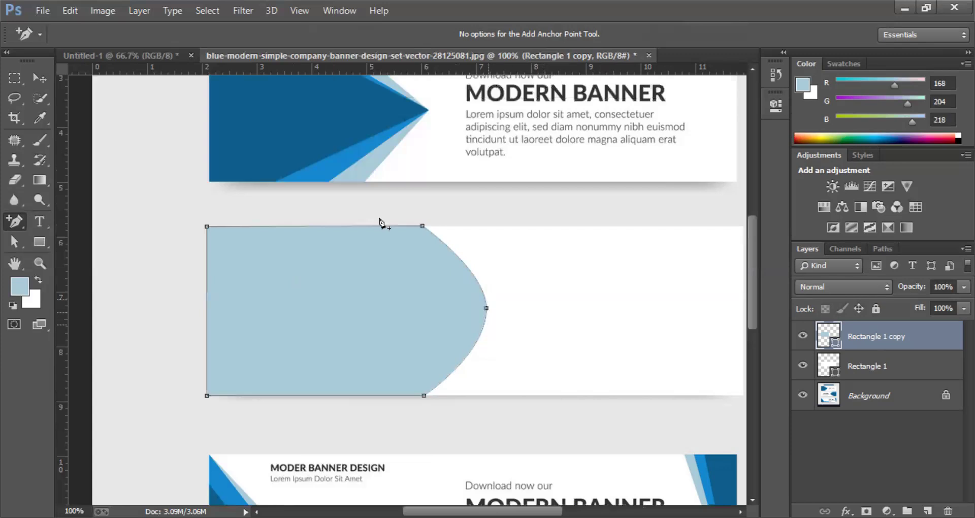
{"action": "scroll", "coordinate": [448, 309], "scroll_direction": "up", "scroll_amount": 2}
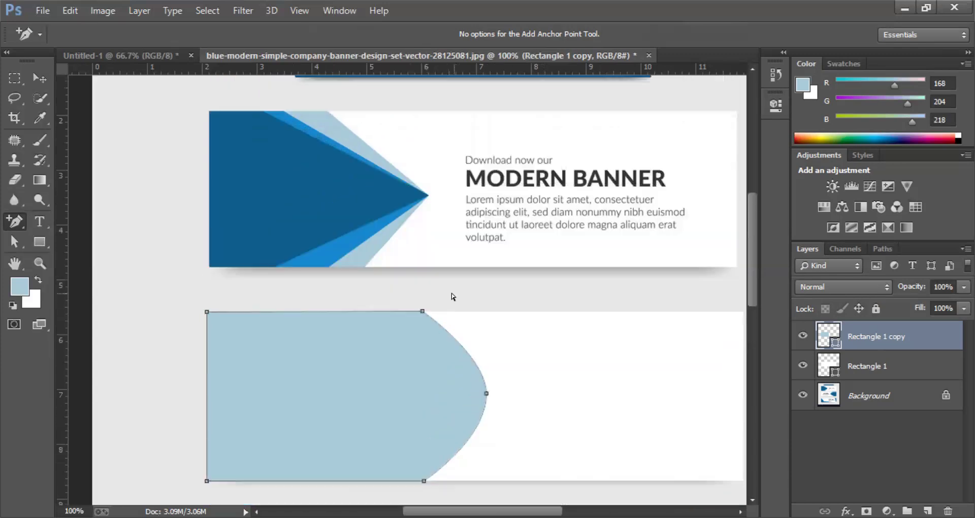
{"action": "scroll", "coordinate": [431, 292], "scroll_direction": "down", "scroll_amount": 2}
{"action": "scroll", "coordinate": [417, 304], "scroll_direction": "up", "scroll_amount": 2}
{"action": "left_click", "coordinate": [422, 311]}
{"action": "key", "text": "p"}
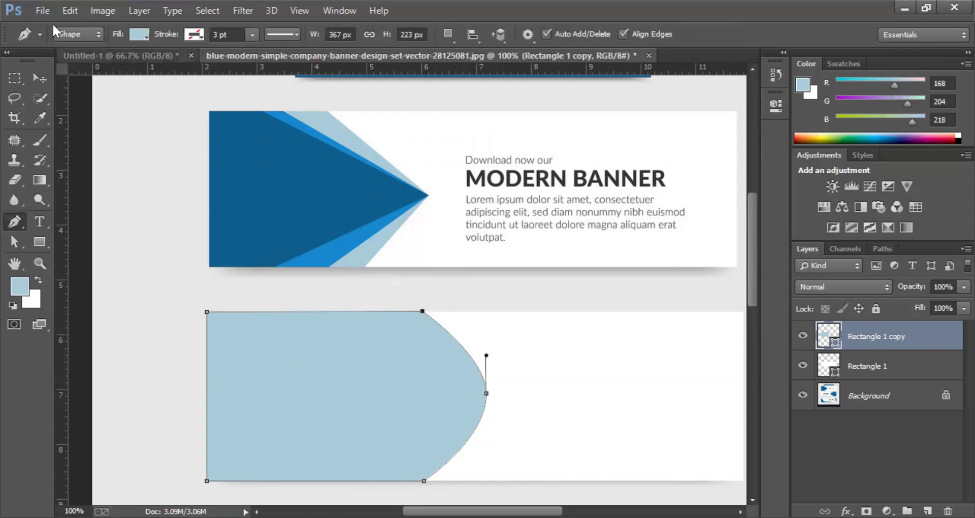
{"action": "left_click", "coordinate": [39, 79]}
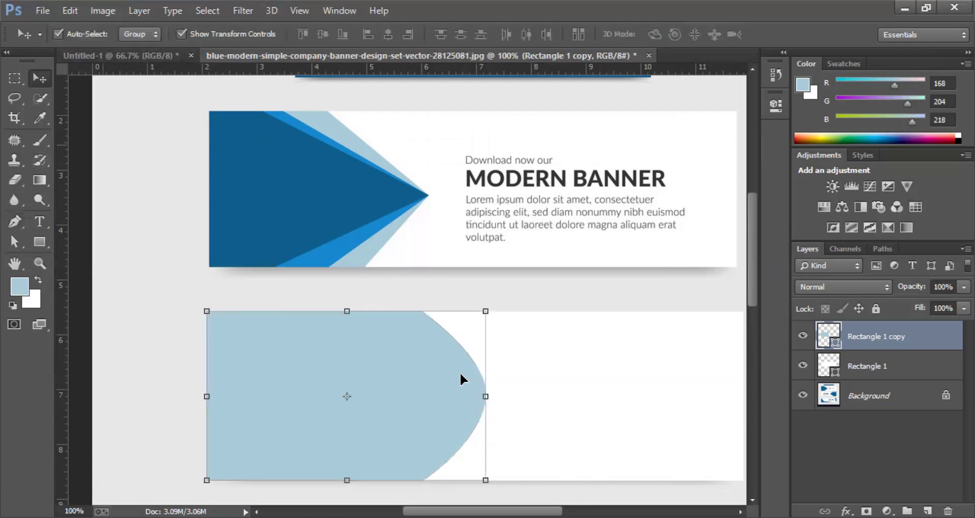
{"action": "right_click", "coordinate": [881, 343]}
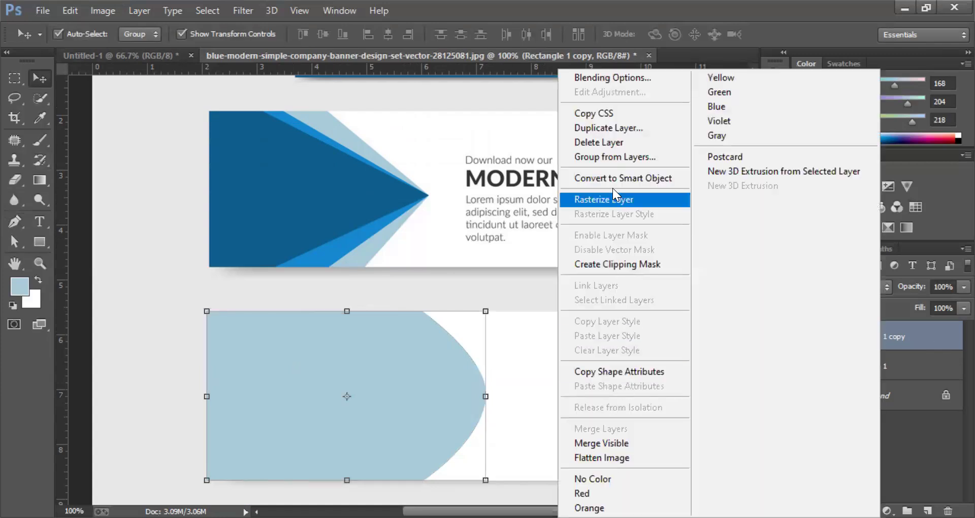
{"action": "left_click", "coordinate": [653, 261]}
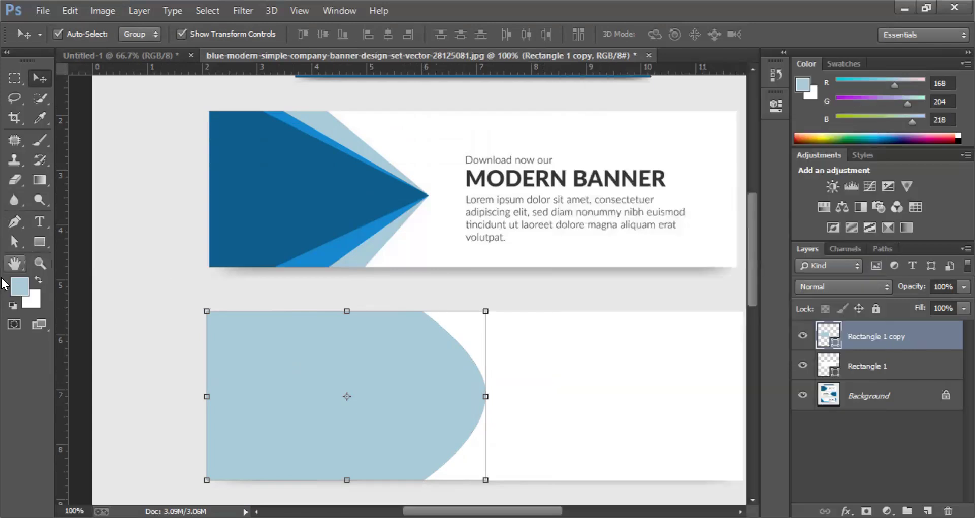
{"action": "left_click", "coordinate": [14, 222]}
{"action": "left_click", "coordinate": [487, 394]}
{"action": "key", "text": "ctrl+z"}
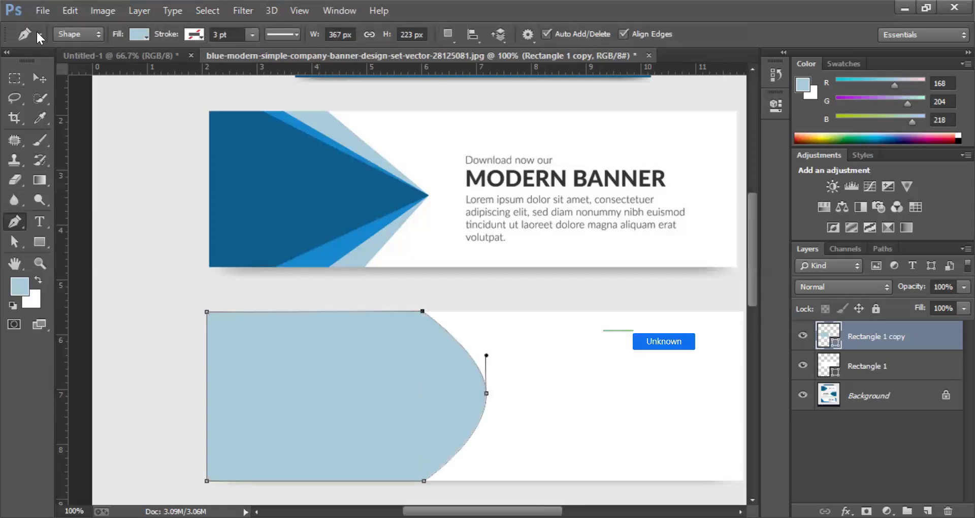
{"action": "right_click", "coordinate": [14, 226]}
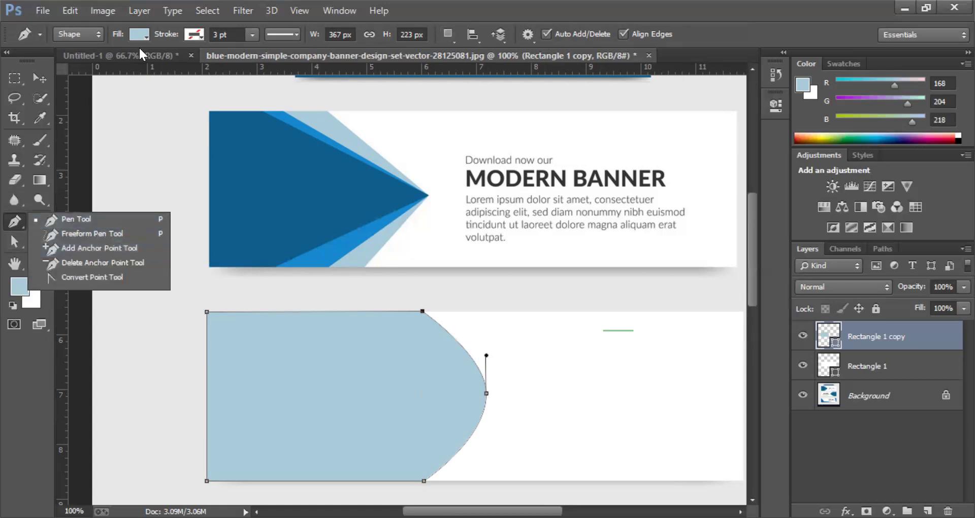
{"action": "left_click", "coordinate": [17, 217]}
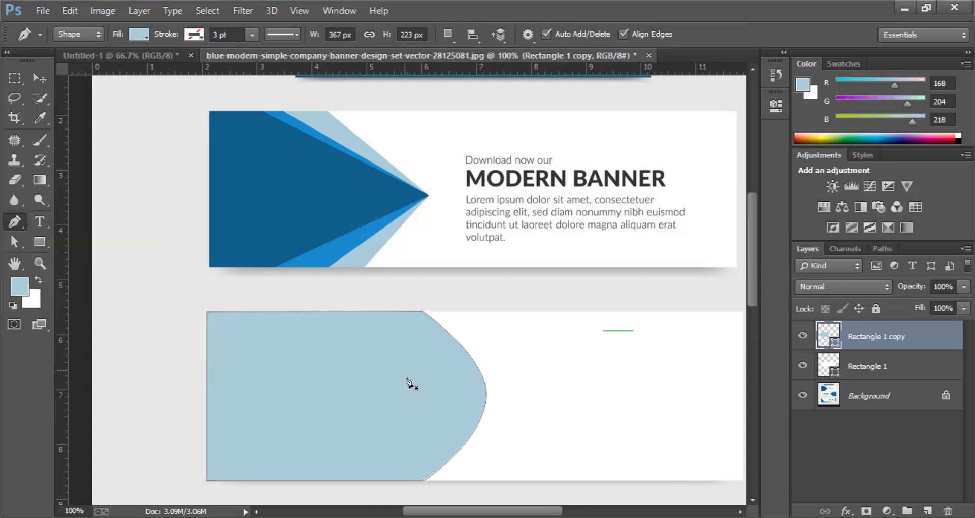
Delete the curved light blue rectangle copy, leaving only the white rectangle over the background.
{"action": "left_click", "coordinate": [36, 83]}
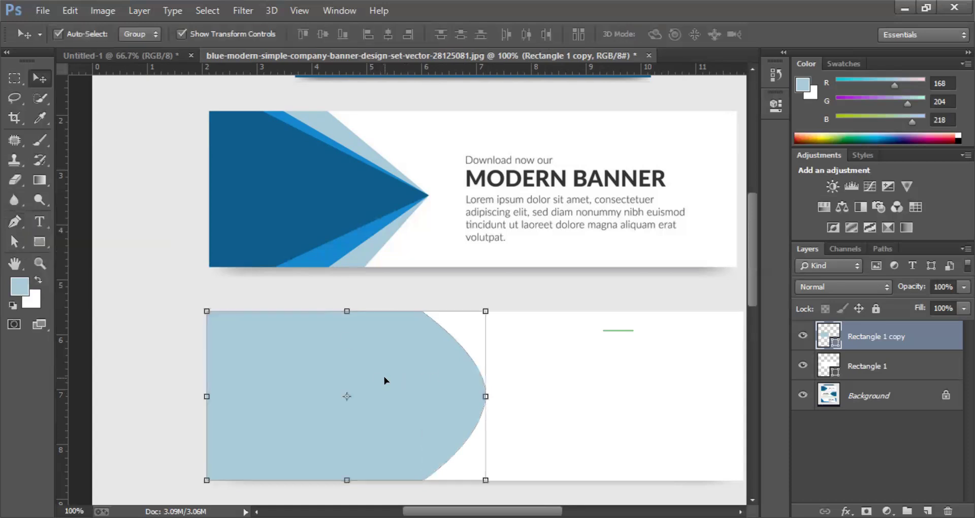
{"action": "key", "text": "Delete"}
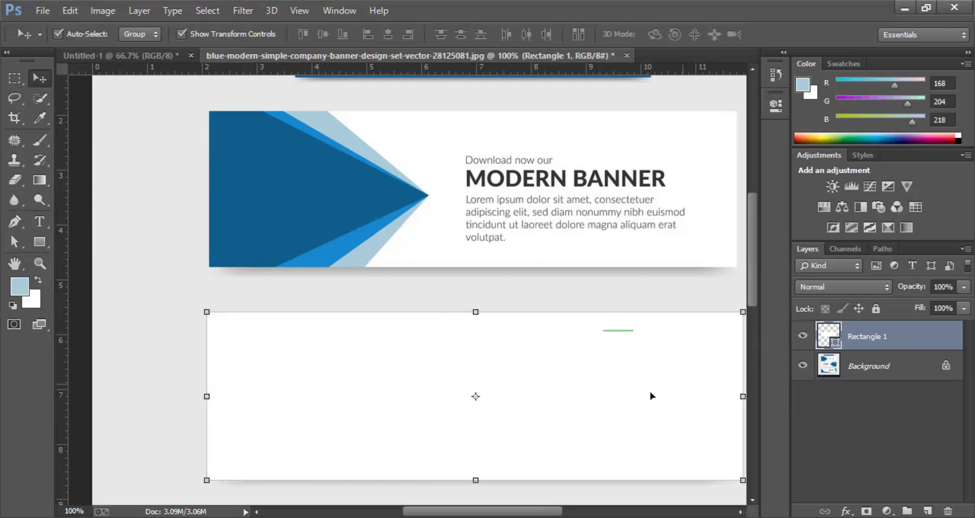
{"action": "left_click_drag", "start_coordinate": [588, 375], "coordinate": [548, 373]}
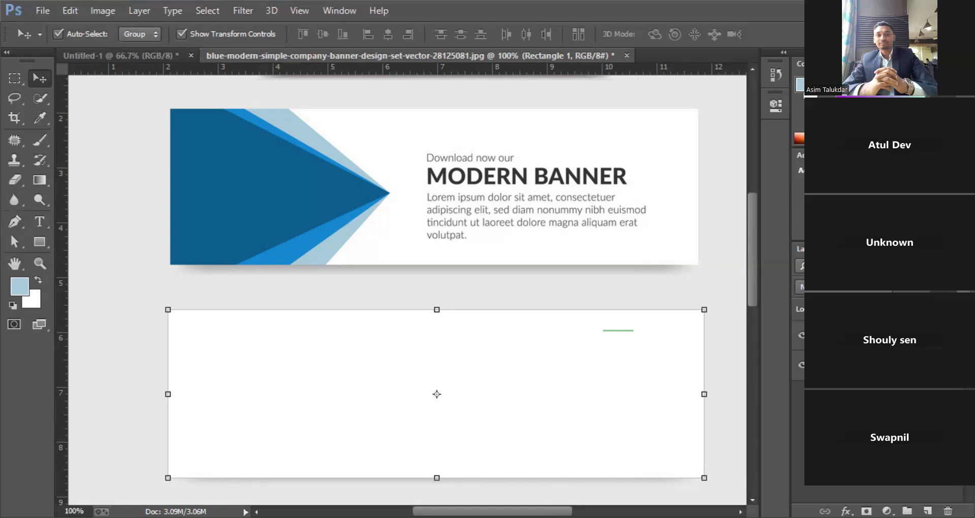
Trace the sample banner's outermost pale blue arrow as a closed five-point Pen shape of about 287 × 205 px.
{"action": "scroll", "coordinate": [355, 352], "scroll_direction": "down", "scroll_amount": 1}
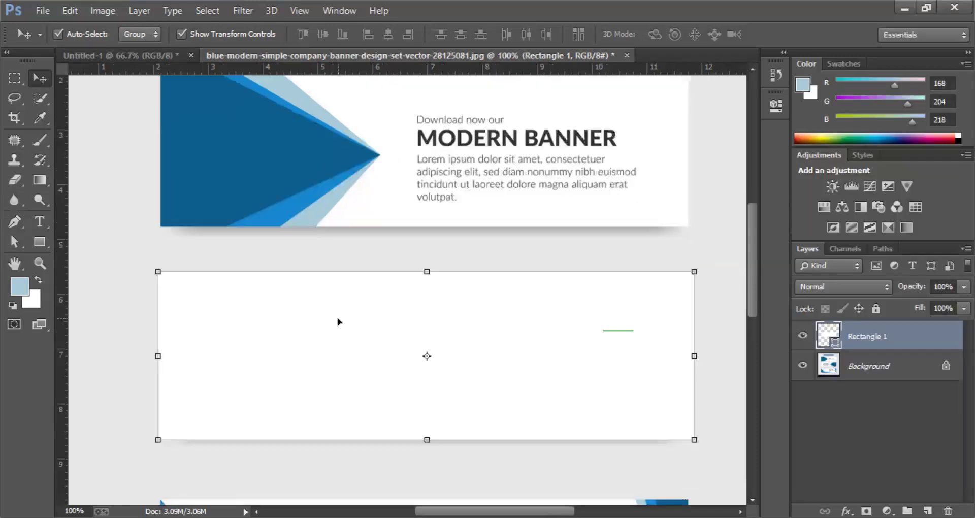
{"action": "left_click", "coordinate": [109, 191]}
{"action": "left_click", "coordinate": [14, 221]}
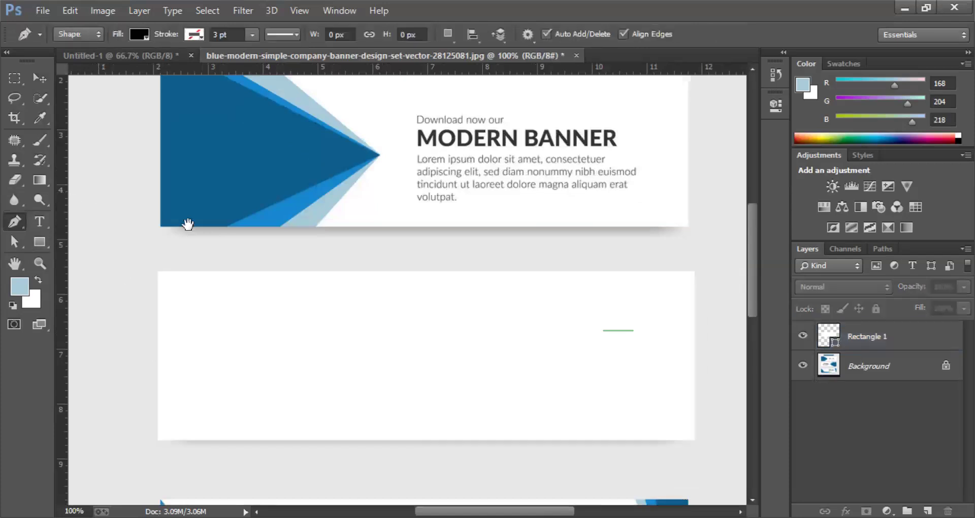
{"action": "scroll", "coordinate": [189, 222], "scroll_direction": "up", "scroll_amount": 1}
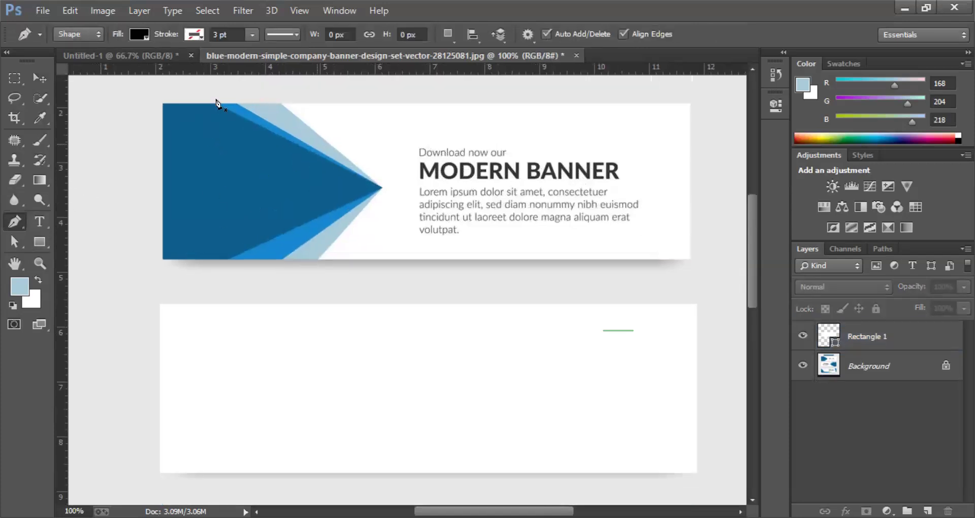
{"action": "left_click", "coordinate": [163, 103]}
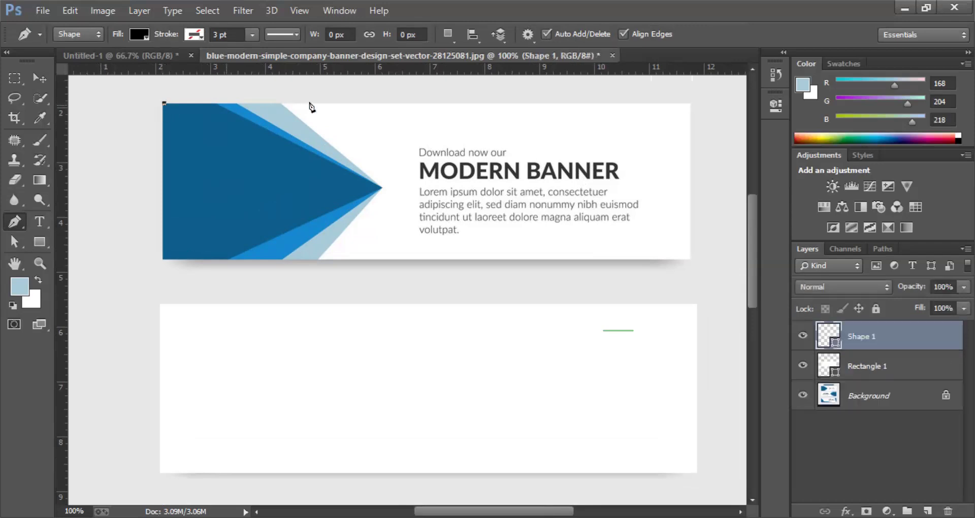
{"action": "left_click", "coordinate": [283, 103]}
{"action": "left_click", "coordinate": [382, 189]}
{"action": "left_click", "coordinate": [317, 259]}
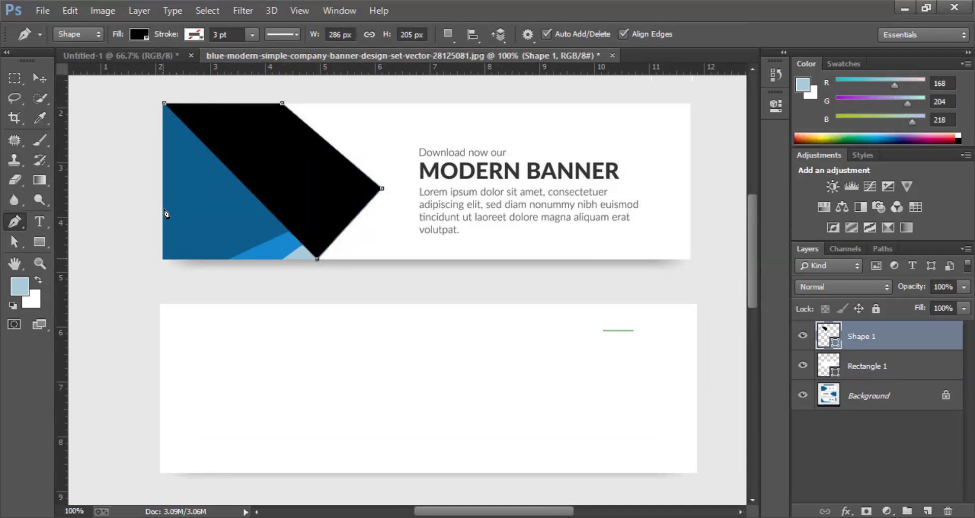
{"action": "left_click", "coordinate": [163, 259]}
{"action": "left_click", "coordinate": [164, 103]}
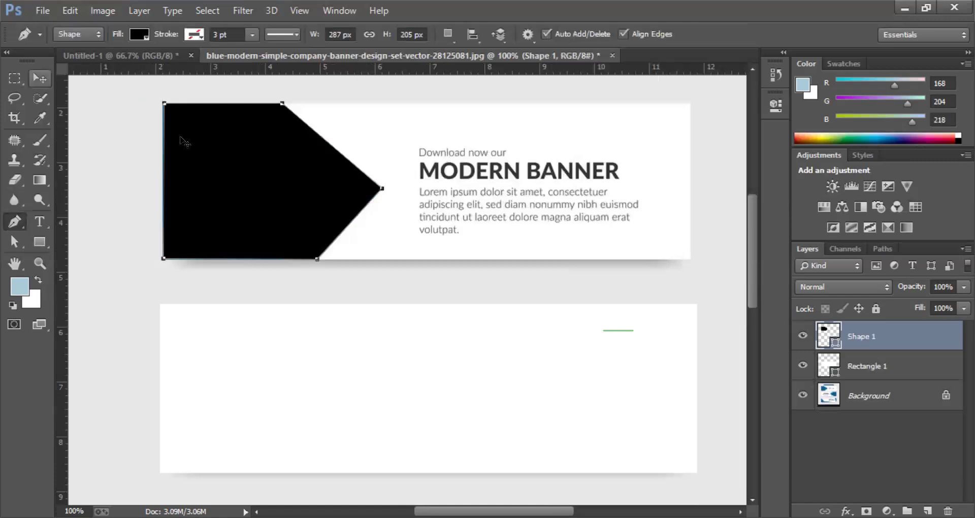
Fit the traced black arrow to the left end of the white banner at about 294 × 222 px and fill it with the light blue foreground colour.
{"action": "key", "text": "v"}
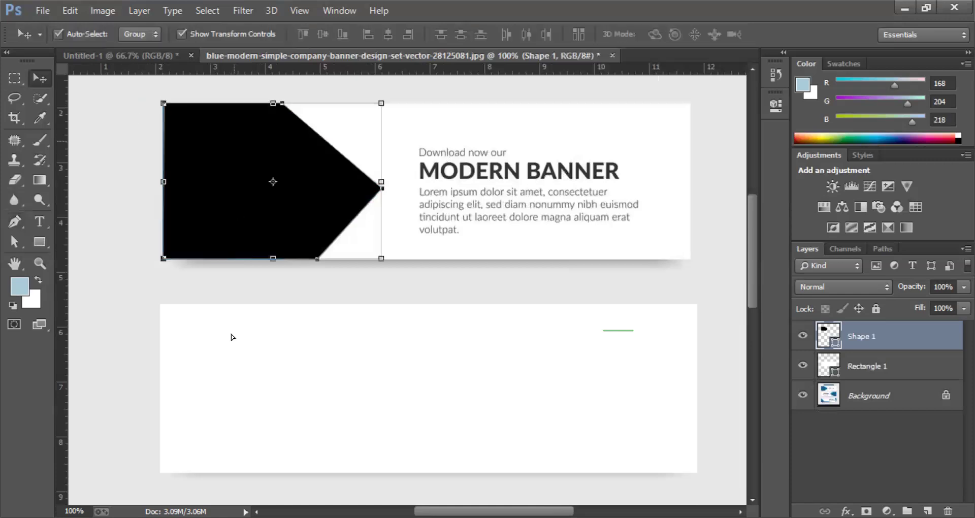
{"action": "left_click_drag", "start_coordinate": [338, 189], "coordinate": [335, 390]}
{"action": "scroll", "coordinate": [328, 399], "scroll_direction": "down", "scroll_amount": 1}
{"action": "left_click_drag", "start_coordinate": [278, 425], "coordinate": [275, 440]}
{"action": "left_click_drag", "start_coordinate": [381, 351], "coordinate": [386, 351]}
{"action": "key", "text": "Return"}
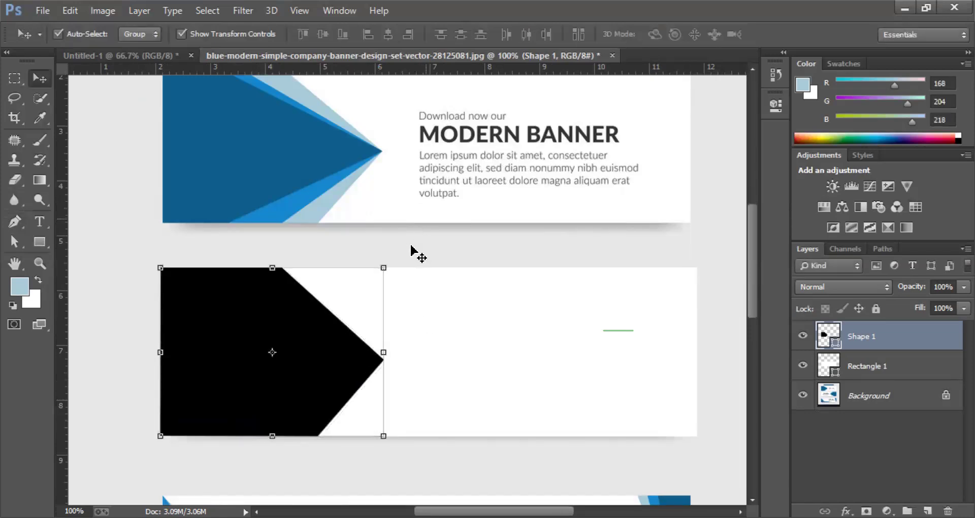
{"action": "scroll", "coordinate": [238, 239], "scroll_direction": "up", "scroll_amount": 2}
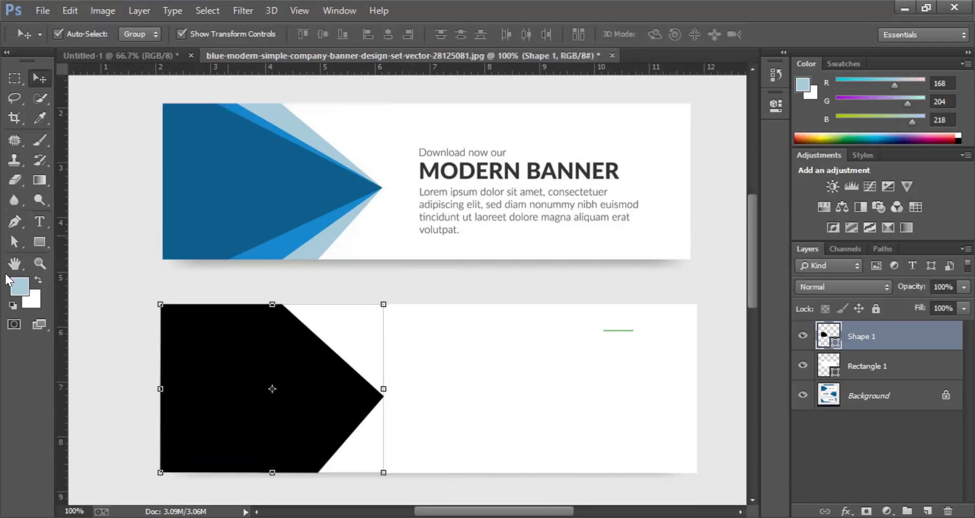
{"action": "key", "text": "alt+BackSpace"}
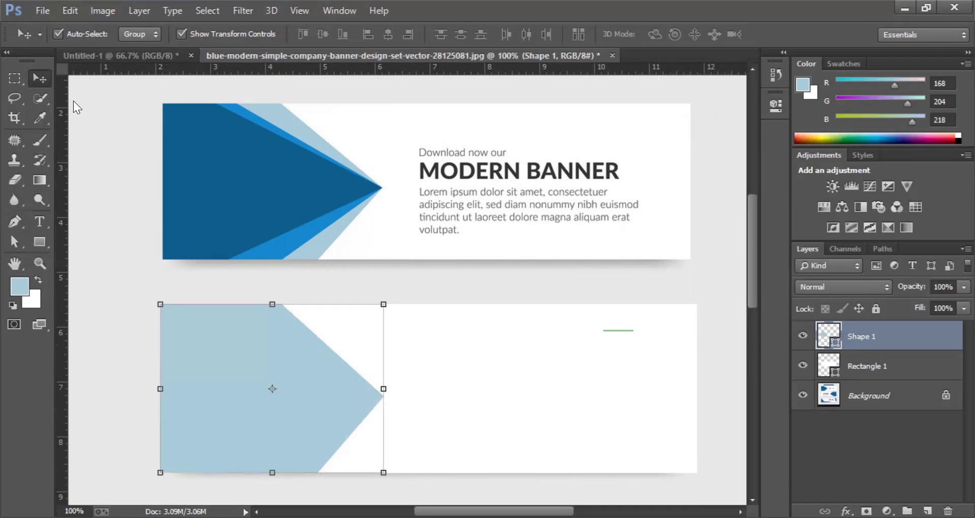
Trace the sample banner's bright blue middle arrow as a second closed five-point Pen shape of about 288 × 207 px.
{"action": "left_click", "coordinate": [12, 223]}
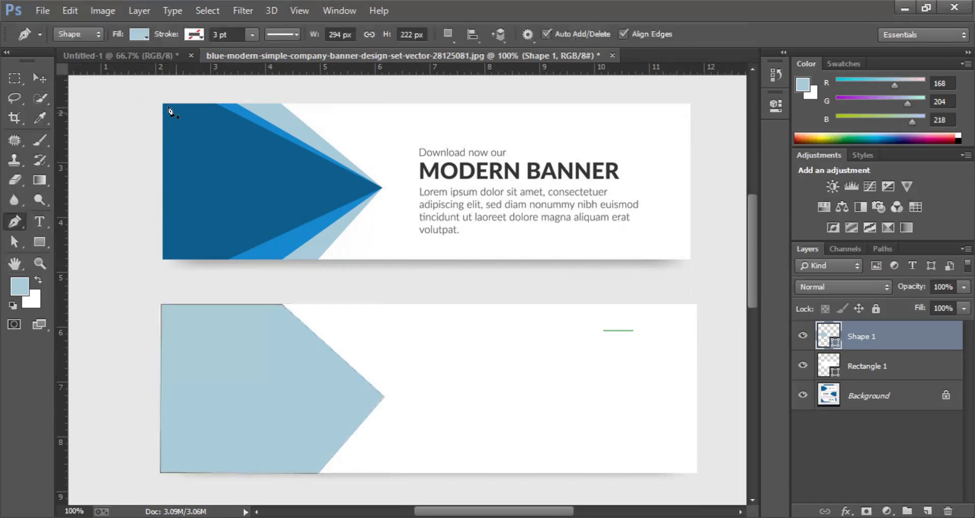
{"action": "left_click", "coordinate": [163, 102]}
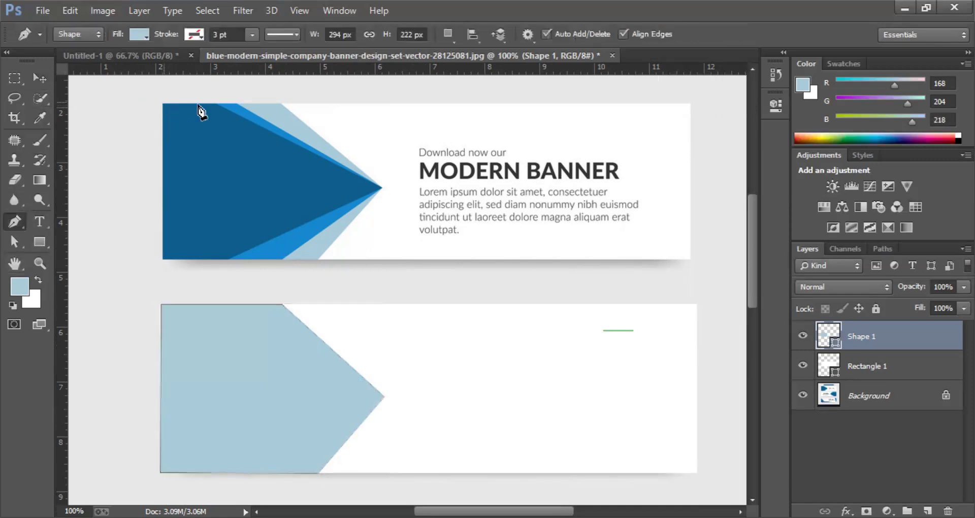
{"action": "left_click", "coordinate": [238, 103]}
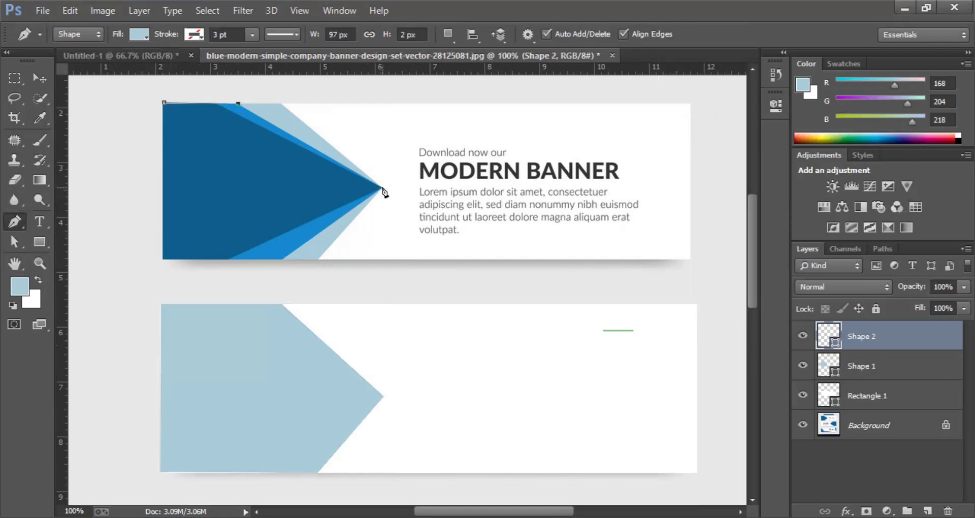
{"action": "left_click", "coordinate": [382, 189]}
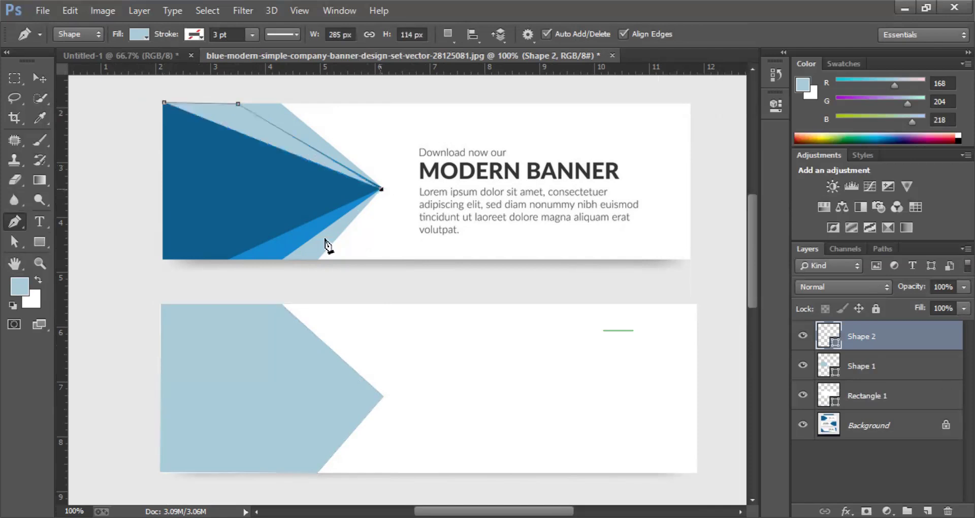
{"action": "left_click", "coordinate": [282, 260]}
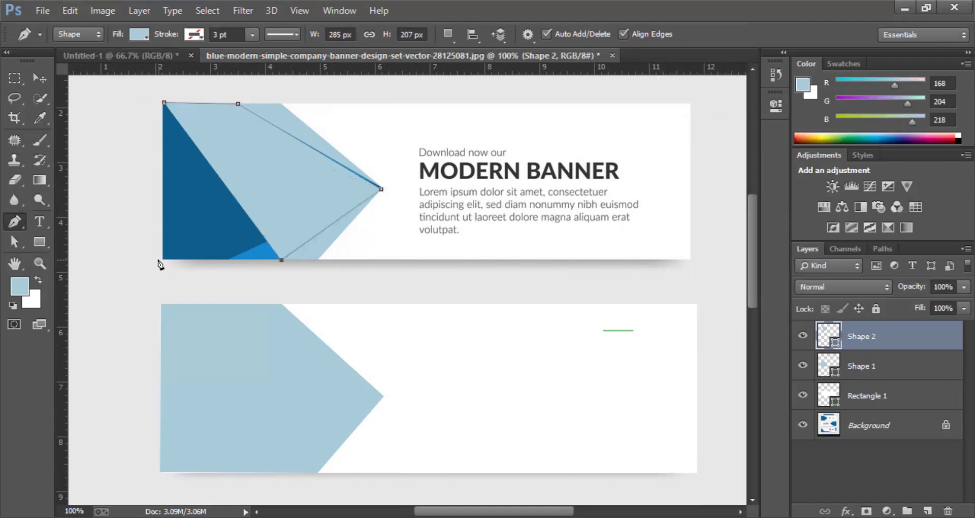
{"action": "left_click", "coordinate": [162, 259]}
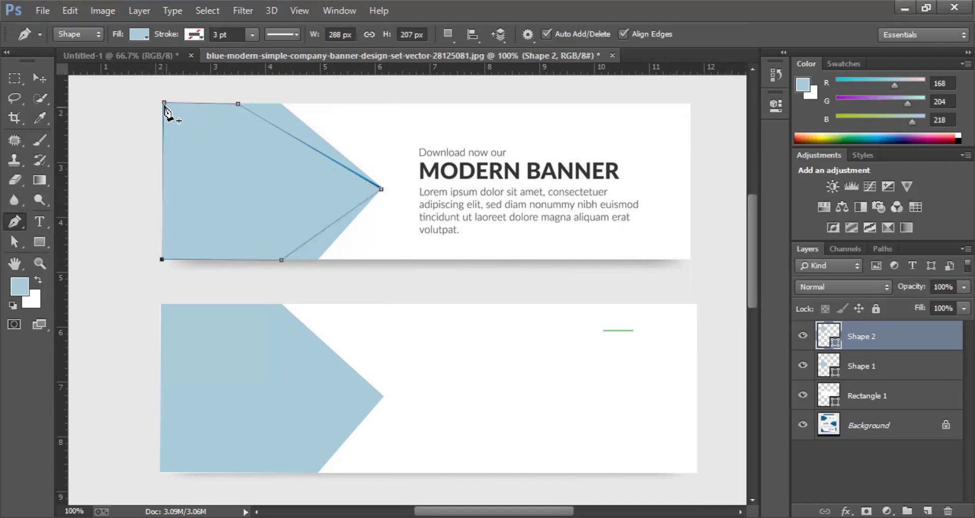
{"action": "left_click", "coordinate": [163, 102]}
Move the second arrow shape off the sample beside the light blue arrow and fill it with the sample's bright blue, RGB 25, 132, 204.
{"action": "left_click", "coordinate": [40, 77]}
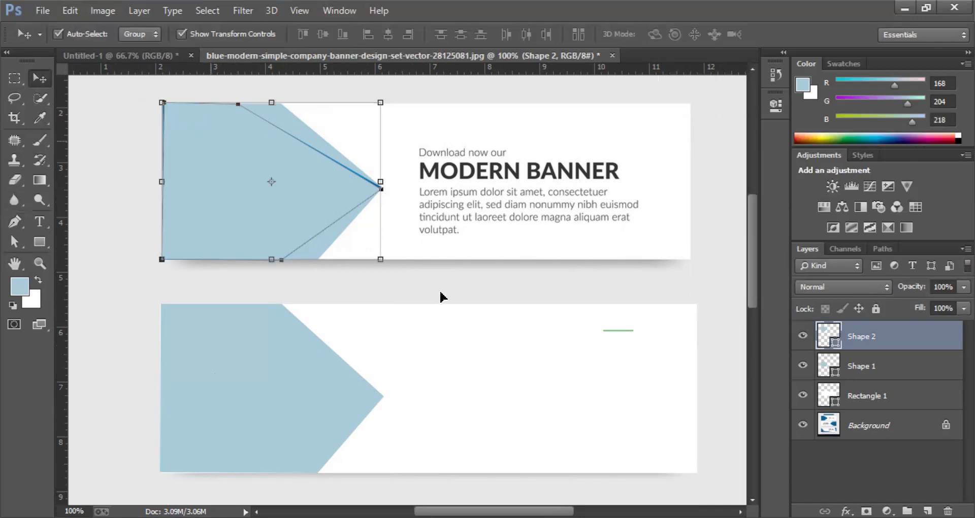
{"action": "left_click_drag", "start_coordinate": [275, 193], "coordinate": [497, 344]}
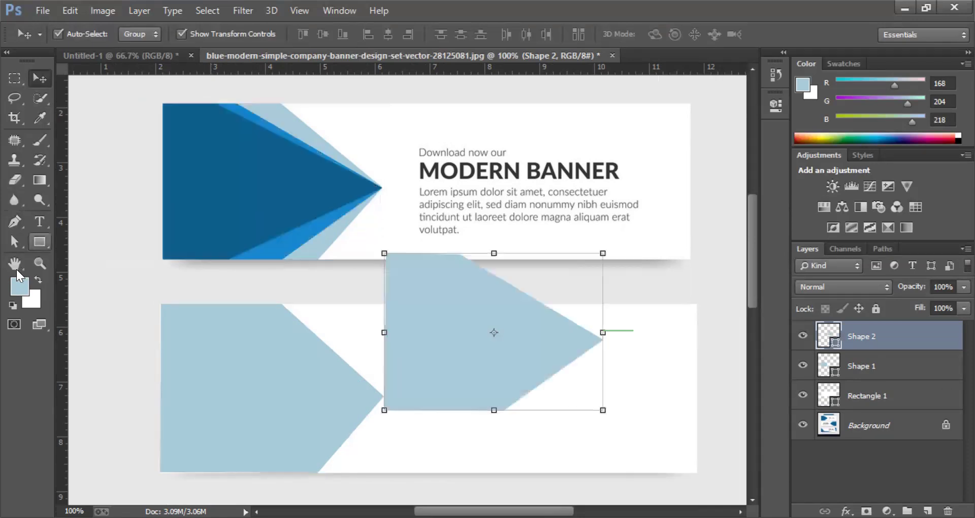
{"action": "left_click", "coordinate": [40, 118]}
{"action": "left_click", "coordinate": [294, 140]}
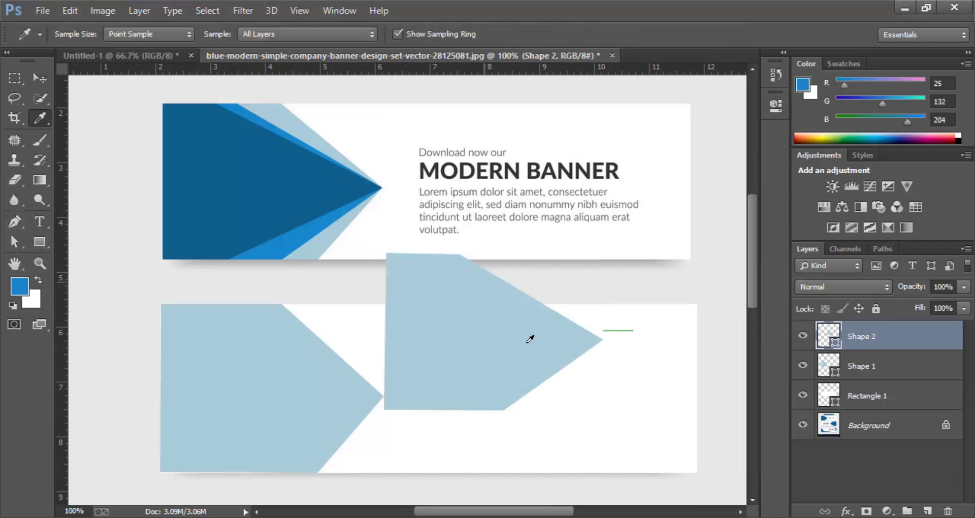
{"action": "key", "text": "alt+BackSpace"}
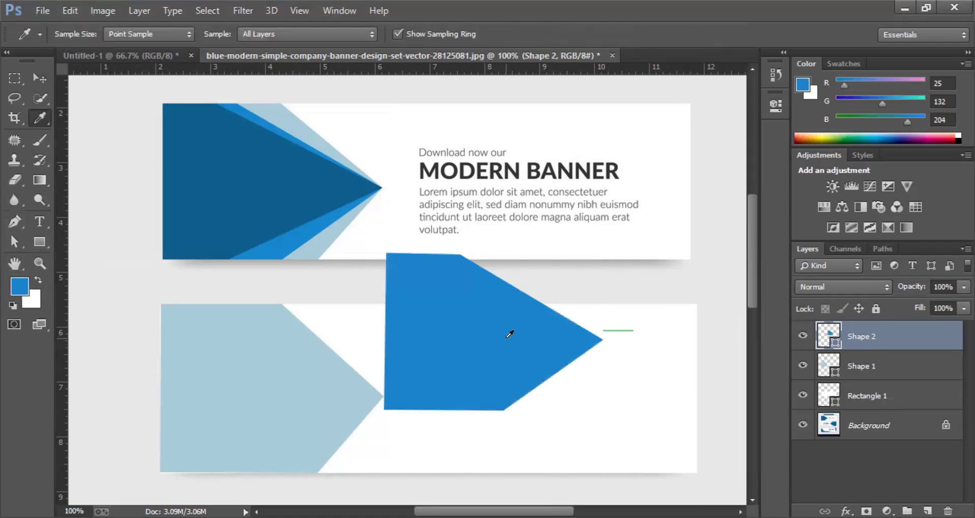
Move the bright blue arrow onto the light blue arrow and stretch it to the banner's full height, about 288 × 222 px.
{"action": "left_click", "coordinate": [39, 79]}
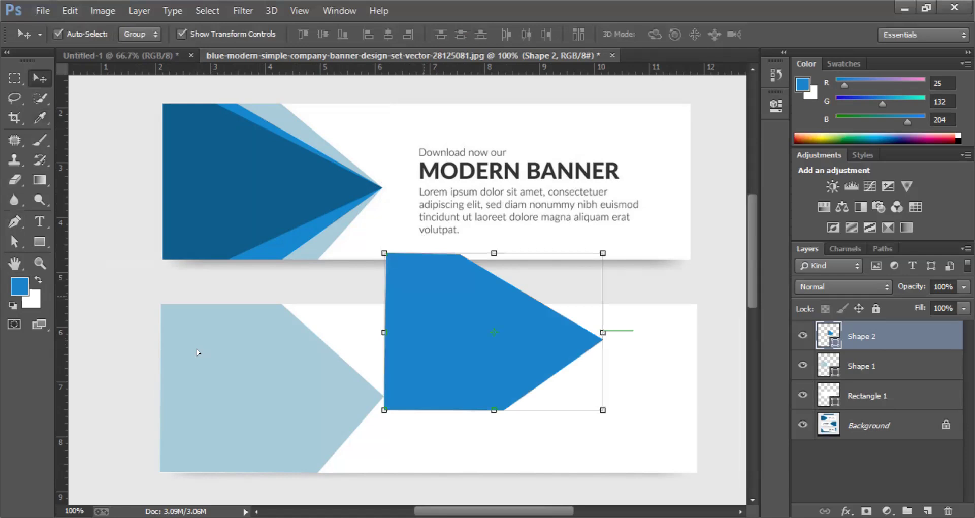
{"action": "left_click_drag", "start_coordinate": [420, 298], "coordinate": [197, 350]}
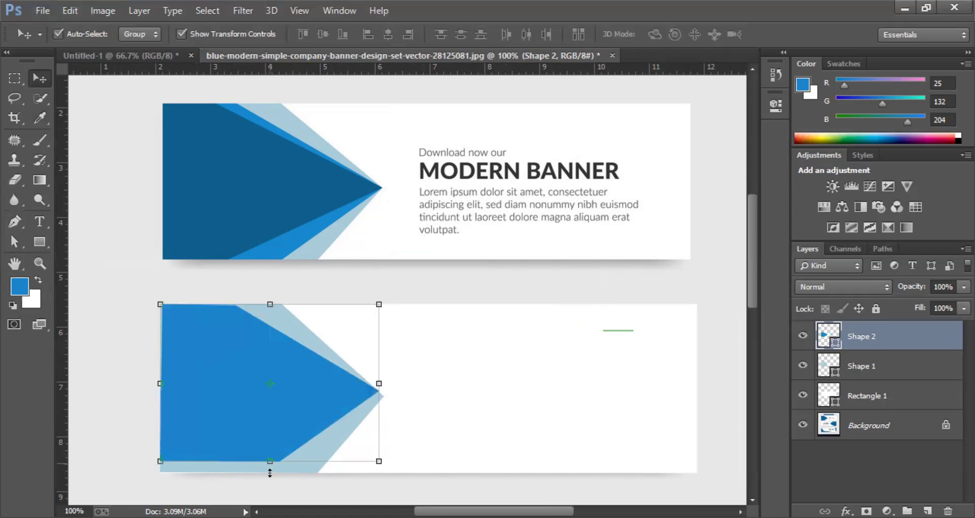
{"action": "left_click_drag", "start_coordinate": [270, 472], "coordinate": [272, 472]}
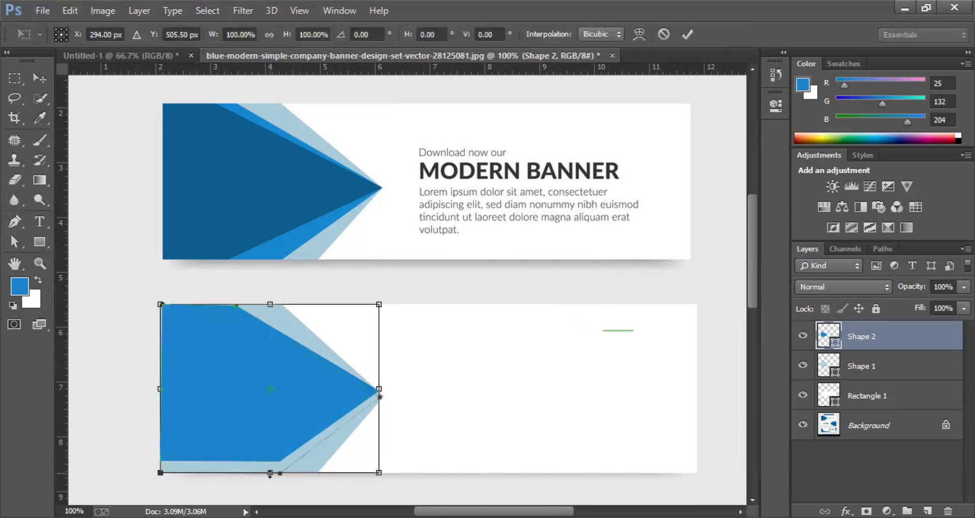
{"action": "left_click", "coordinate": [689, 34]}
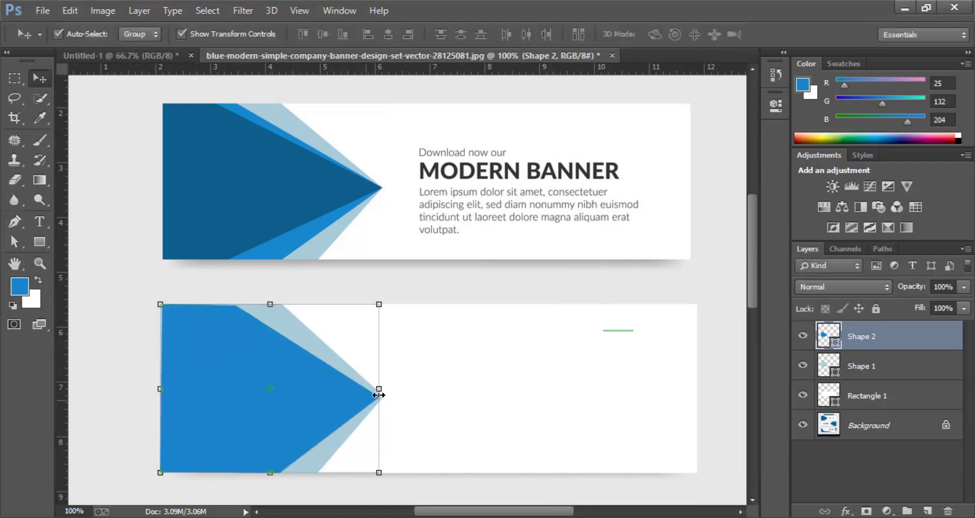
Trace the sample banner's dark blue inner arrow as a third closed five-point Pen shape of about 287 × 204 px.
{"action": "left_click", "coordinate": [16, 222]}
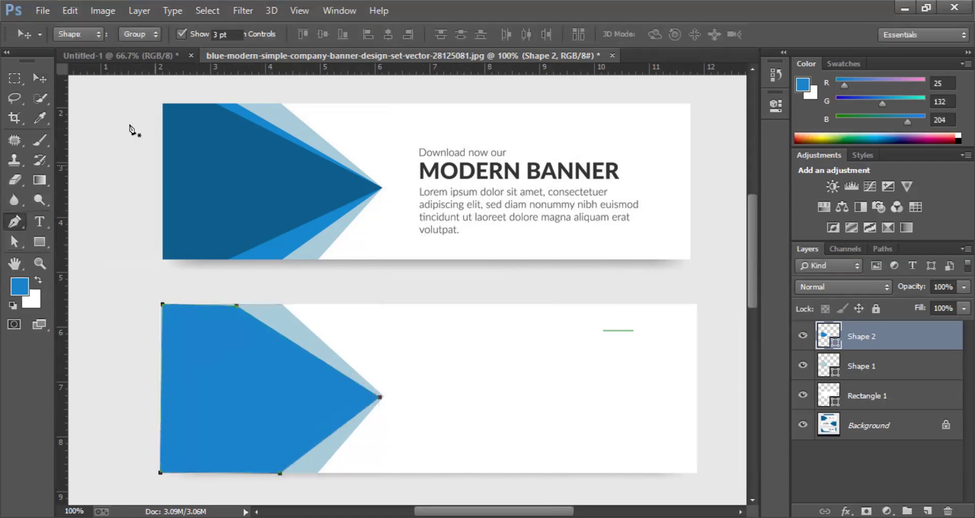
{"action": "left_click", "coordinate": [164, 105]}
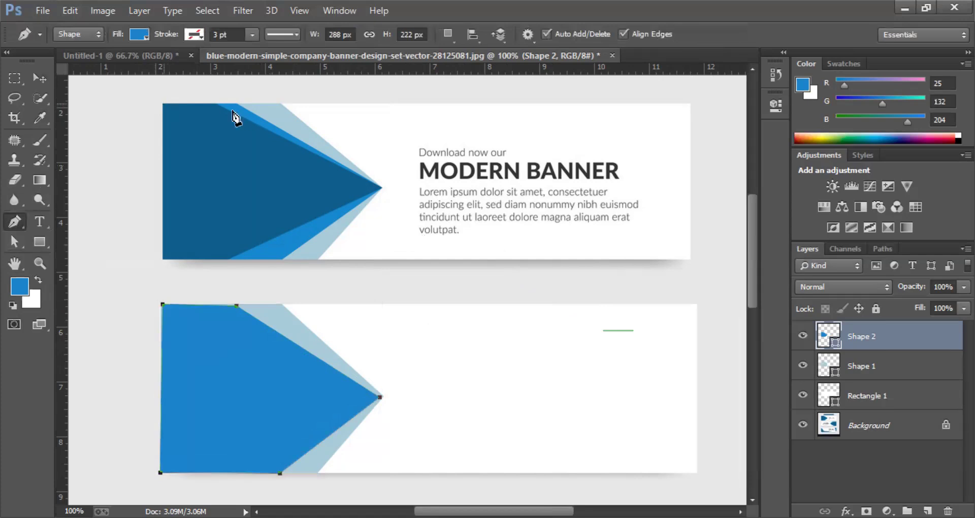
{"action": "left_click", "coordinate": [219, 103]}
{"action": "left_click", "coordinate": [381, 186]}
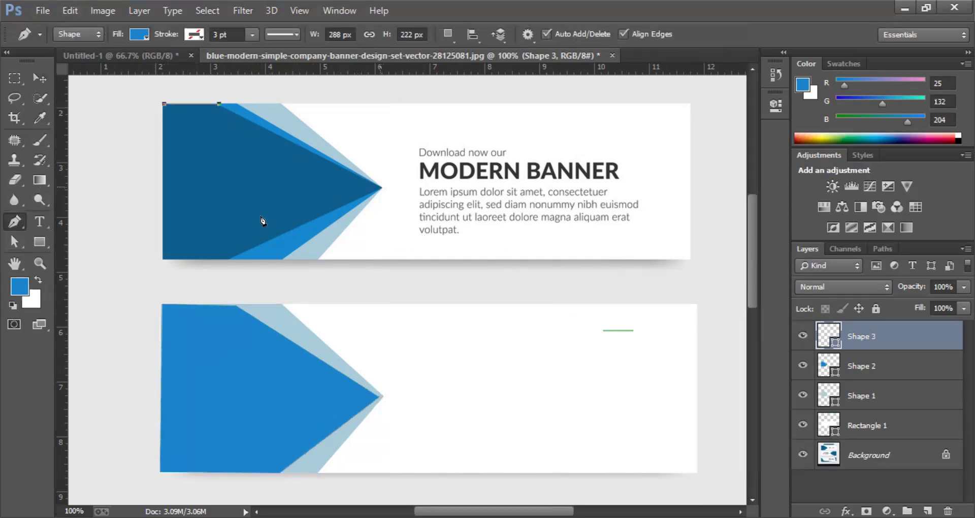
{"action": "left_click", "coordinate": [230, 259]}
{"action": "left_click", "coordinate": [161, 258]}
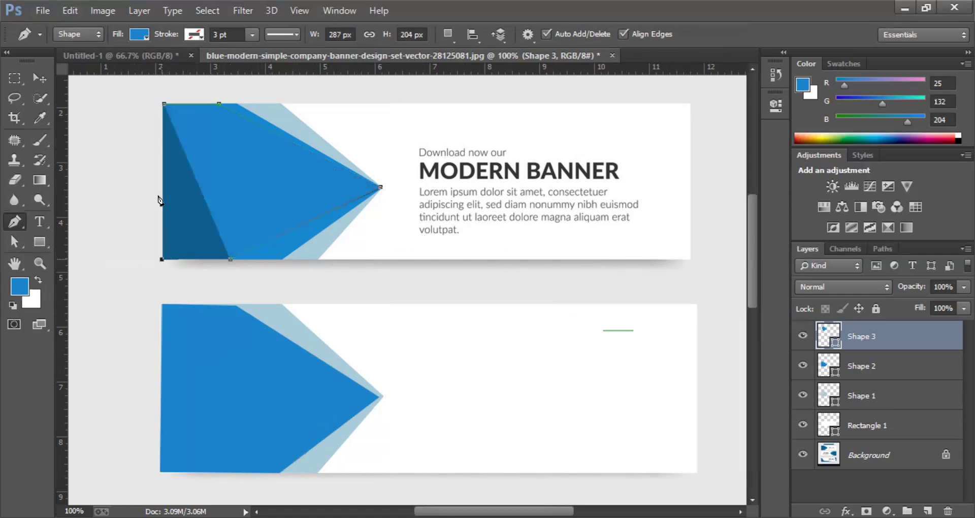
{"action": "left_click", "coordinate": [163, 104]}
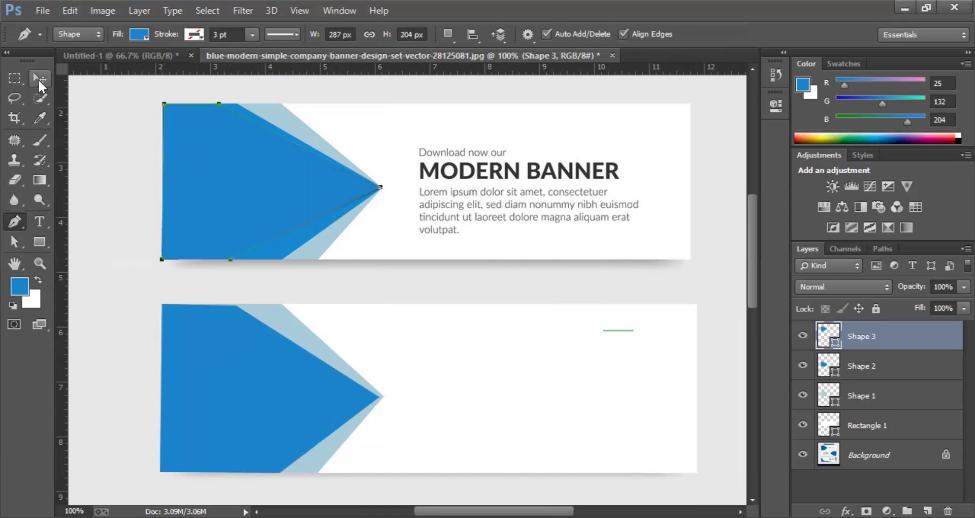
Move the third arrow shape off the sample and fill it with the sample's dark blue, RGB 13, 94, 141.
{"action": "left_click", "coordinate": [40, 80]}
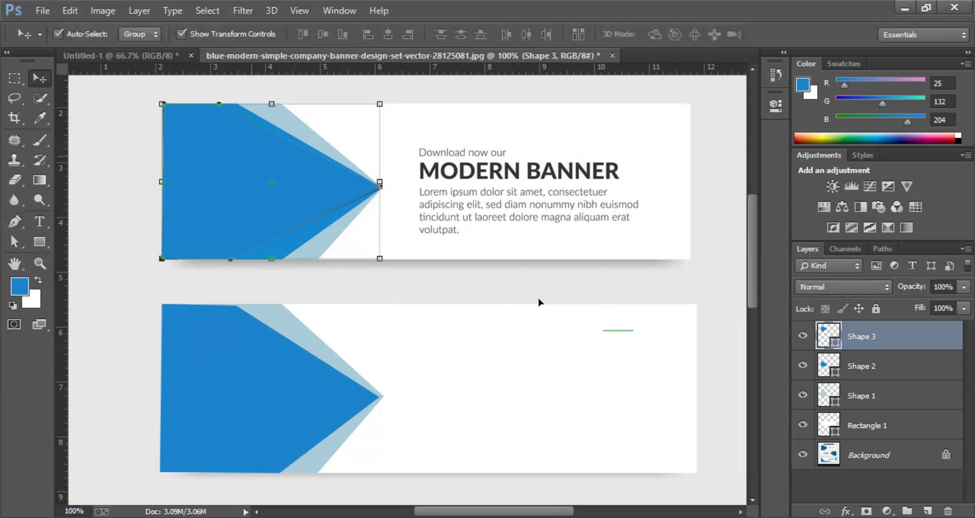
{"action": "left_click_drag", "start_coordinate": [272, 181], "coordinate": [557, 333]}
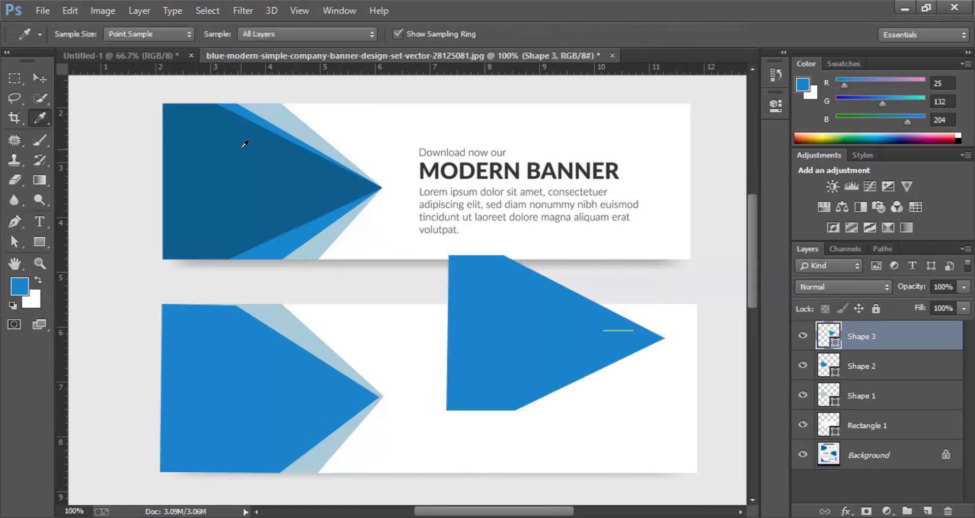
{"action": "left_click", "coordinate": [241, 150]}
{"action": "left_click", "coordinate": [46, 77]}
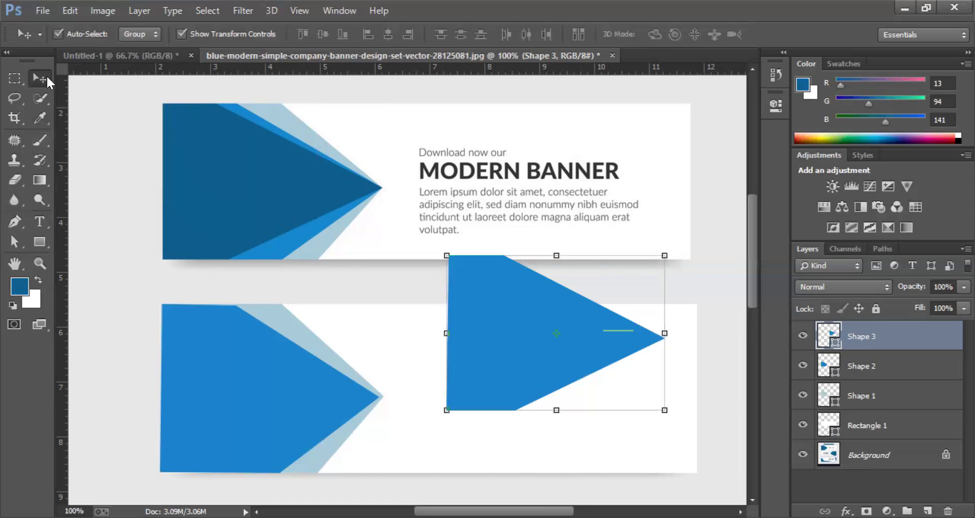
{"action": "key", "text": "alt+BackSpace"}
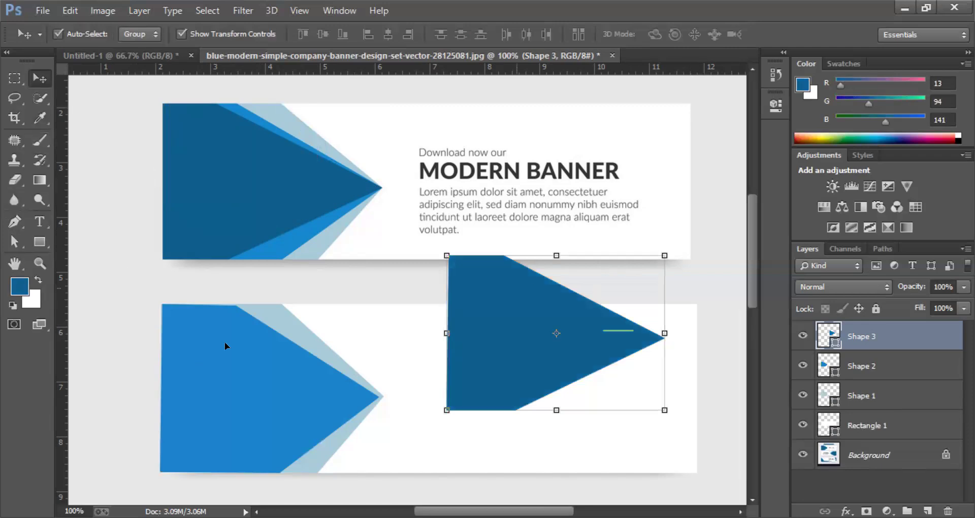
Place the dark blue arrow over the bright blue one and stretch its height to 108.82% to fit the white banner.
{"action": "left_click_drag", "start_coordinate": [517, 288], "coordinate": [230, 342]}
{"action": "left_click_drag", "start_coordinate": [270, 459], "coordinate": [274, 473]}
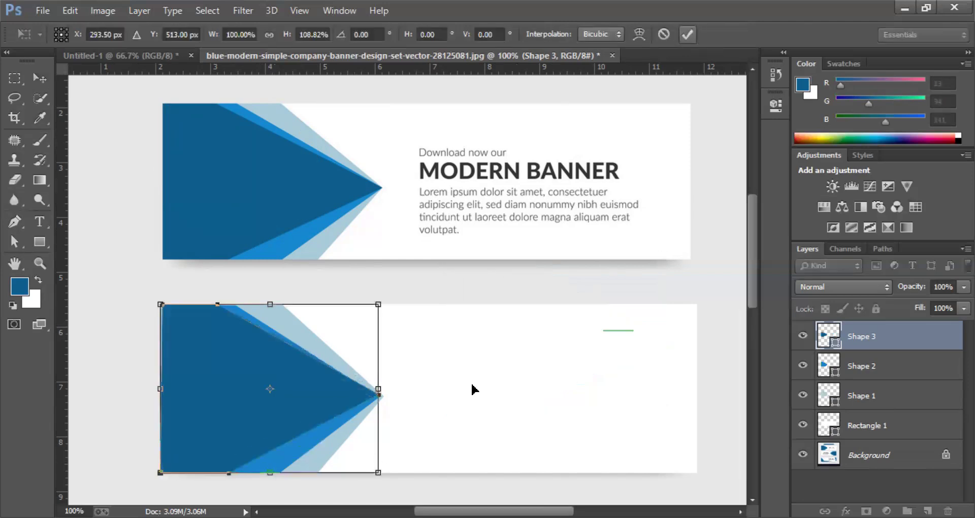
{"action": "key", "text": "Return"}
Stretch the dark blue arrow downward to 102.70% height so its tip lines up with the bright blue arrow's tip.
{"action": "left_click", "coordinate": [367, 375]}
{"action": "left_click", "coordinate": [367, 375], "text": "ctrl"}
{"action": "left_click", "coordinate": [367, 375], "text": "ctrl"}
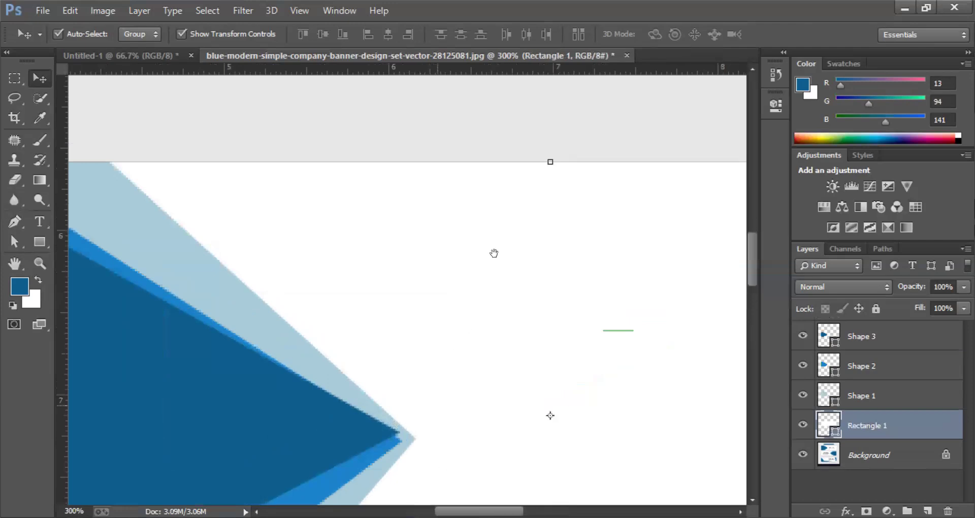
{"action": "scroll", "coordinate": [493, 253], "scroll_direction": "down", "scroll_amount": 3}
{"action": "scroll", "coordinate": [493, 253], "scroll_direction": "left", "scroll_amount": 1}
{"action": "left_click", "coordinate": [396, 282]}
{"action": "scroll", "coordinate": [456, 307], "scroll_direction": "down", "scroll_amount": 2}
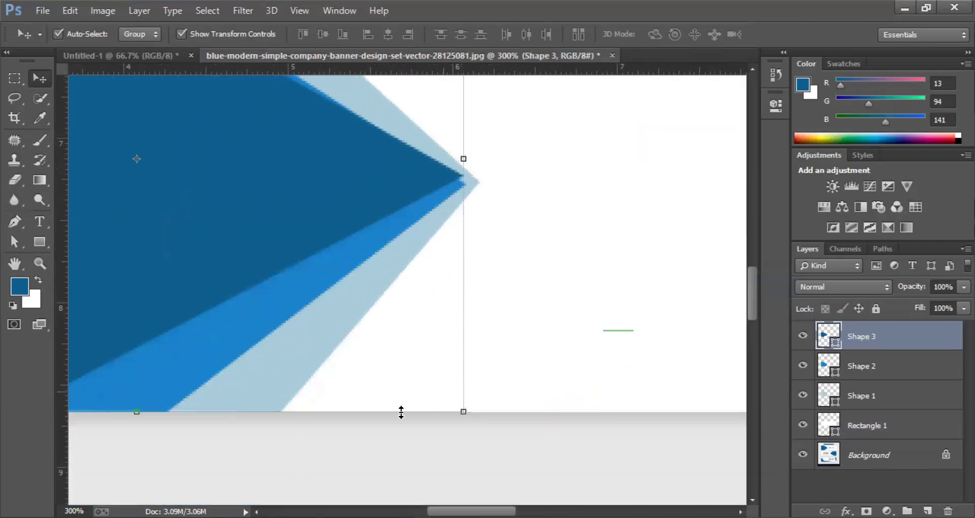
{"action": "left_click", "coordinate": [136, 412]}
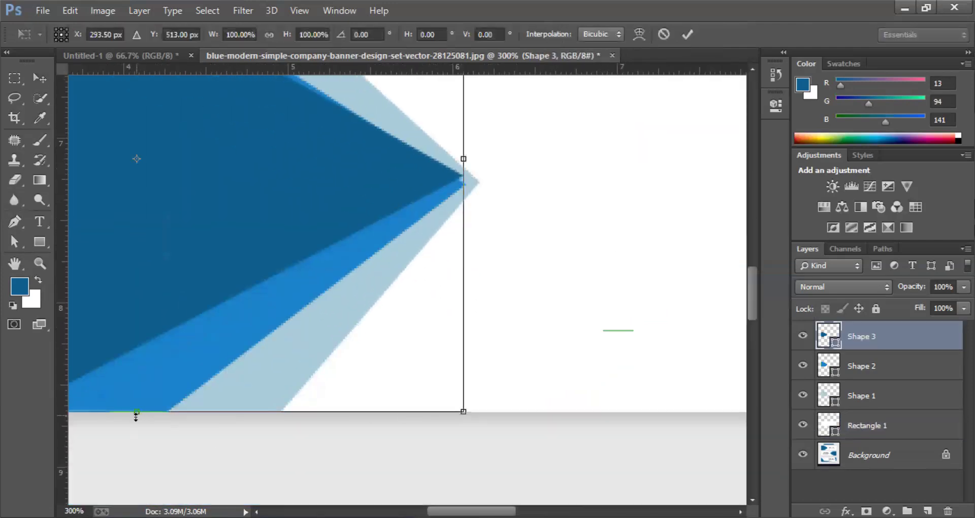
{"action": "left_click_drag", "start_coordinate": [134, 429], "coordinate": [135, 439]}
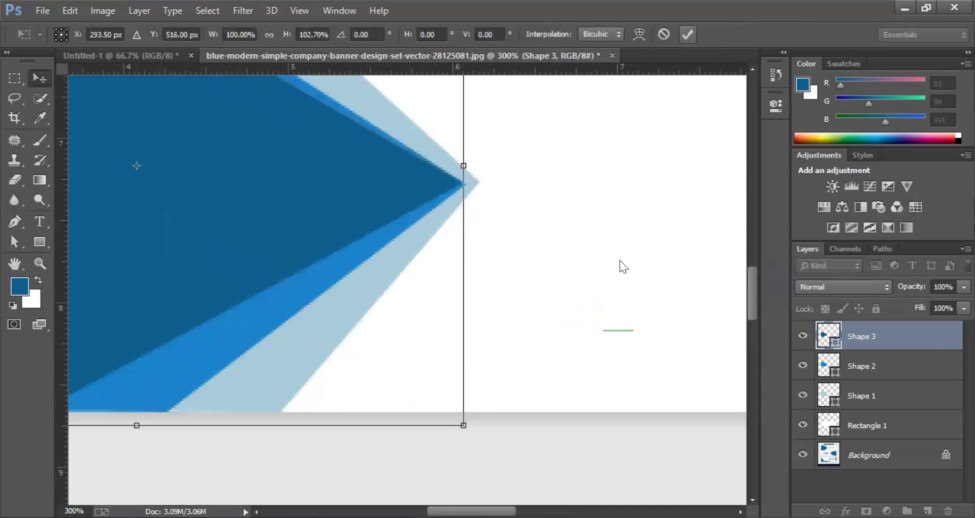
{"action": "key", "text": "Return"}
{"action": "scroll", "coordinate": [391, 374], "scroll_direction": "down", "scroll_amount": 1}
{"action": "scroll", "coordinate": [391, 374], "scroll_direction": "left", "scroll_amount": 1}
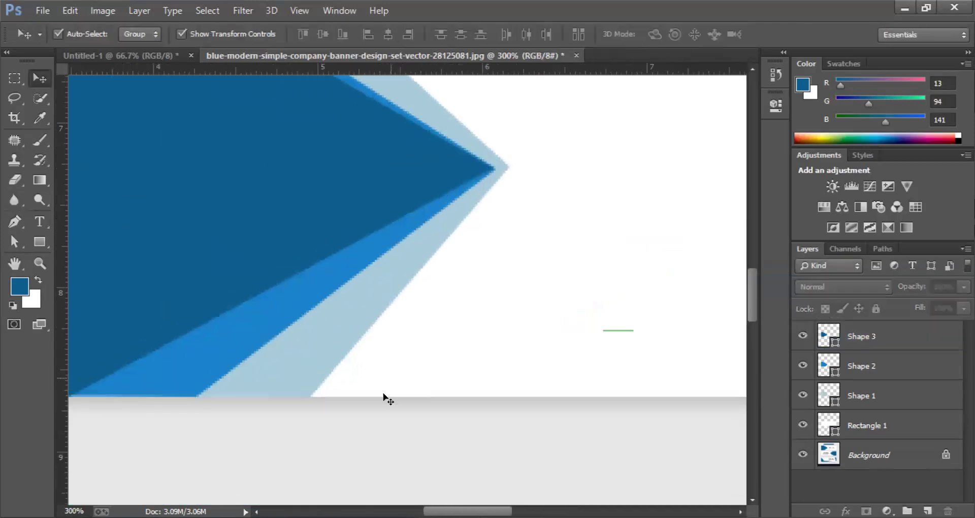
{"action": "key", "text": "ctrl+0"}
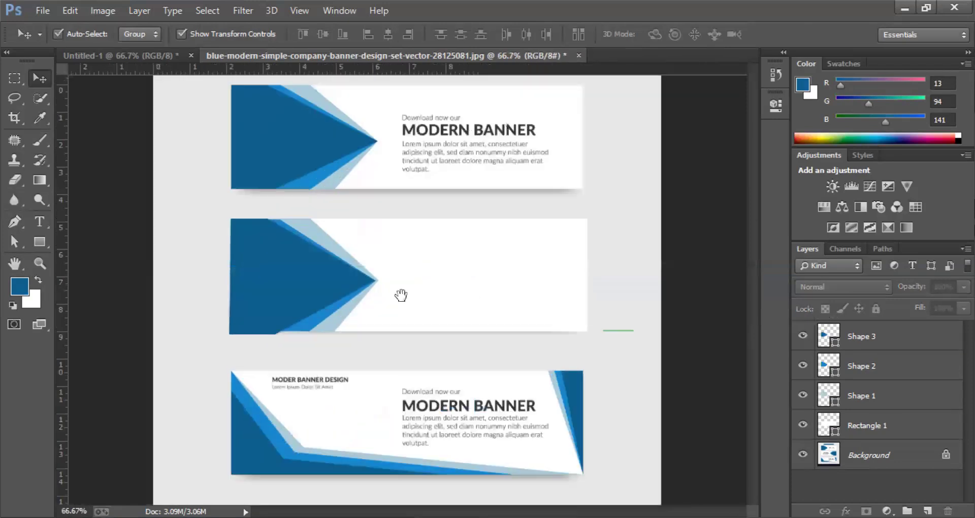
Stretch the white banner rectangle downward to 102.70% height to match the dark blue arrow's lower edge.
{"action": "left_click", "coordinate": [449, 247]}
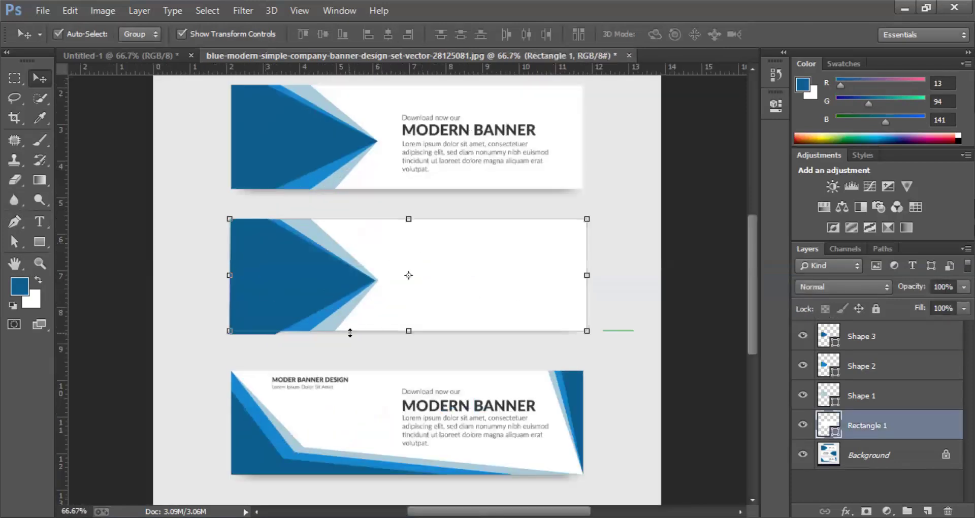
{"action": "left_click_drag", "start_coordinate": [409, 333], "coordinate": [408, 333]}
{"action": "left_click", "coordinate": [689, 35]}
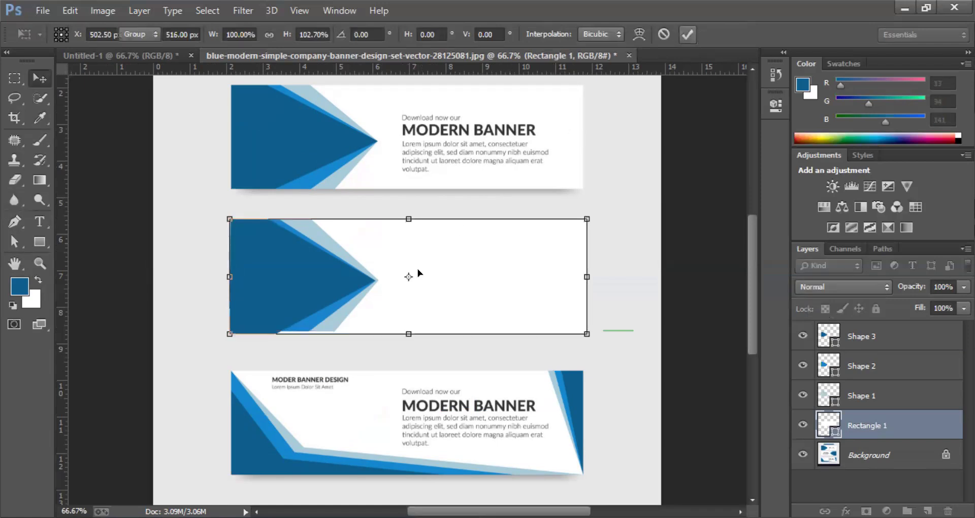
Stretch the bright blue arrow downward to reach the white banner's lower edge.
{"action": "scroll", "coordinate": [333, 315], "scroll_direction": "up", "scroll_amount": 2}
{"action": "left_click", "coordinate": [267, 326]}
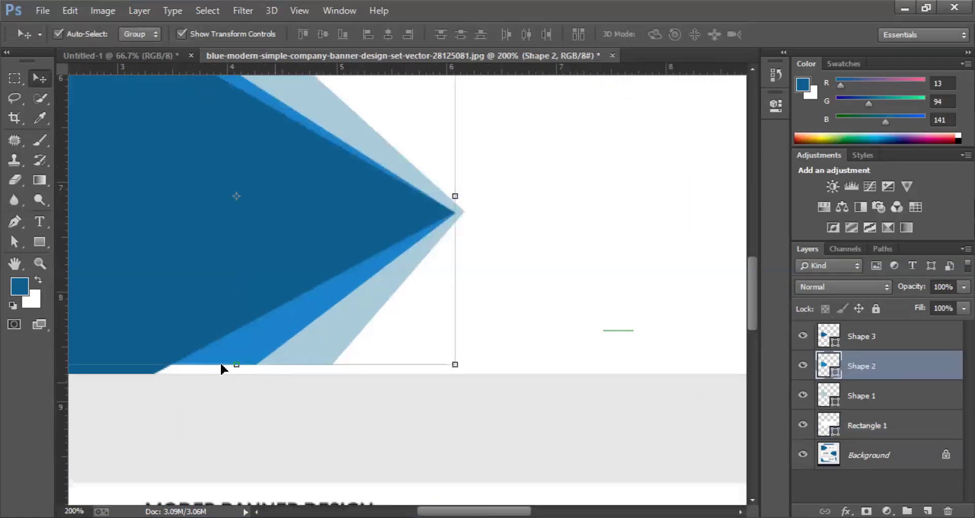
{"action": "left_click", "coordinate": [236, 366]}
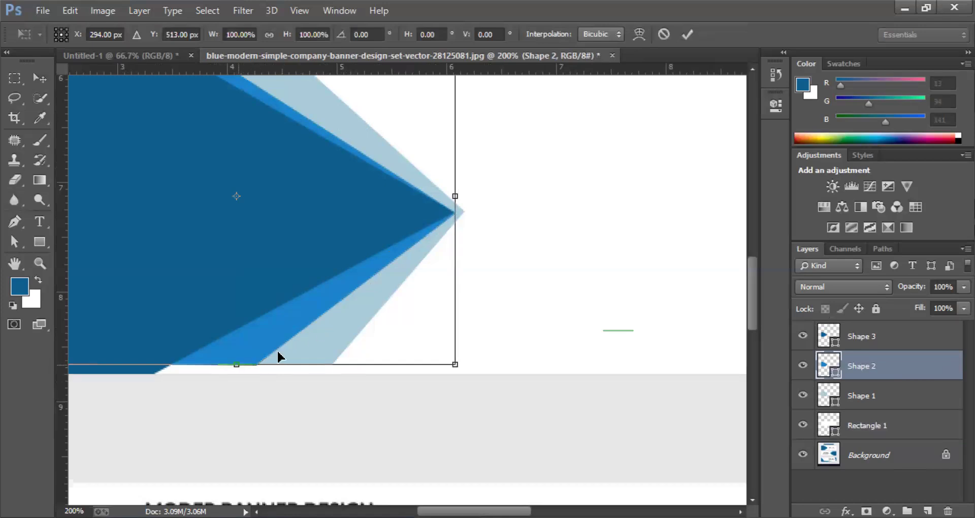
{"action": "left_click_drag", "start_coordinate": [237, 364], "coordinate": [237, 373]}
{"action": "left_click", "coordinate": [689, 34]}
Resize the light blue arrow to 97.96% width and 102.70% height so it matches the banner's lower edge and the bright blue tip.
{"action": "left_click", "coordinate": [502, 203]}
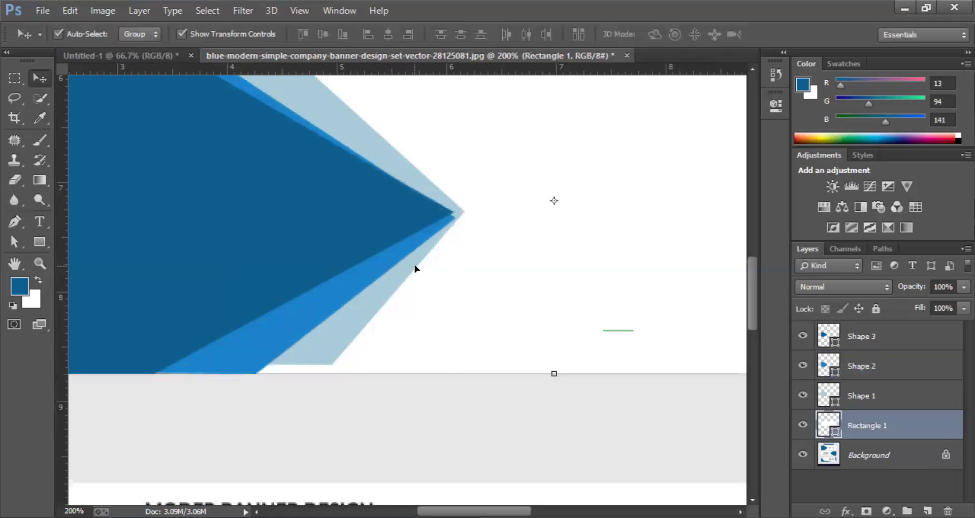
{"action": "left_click", "coordinate": [415, 268]}
{"action": "left_click_drag", "start_coordinate": [239, 363], "coordinate": [240, 379]}
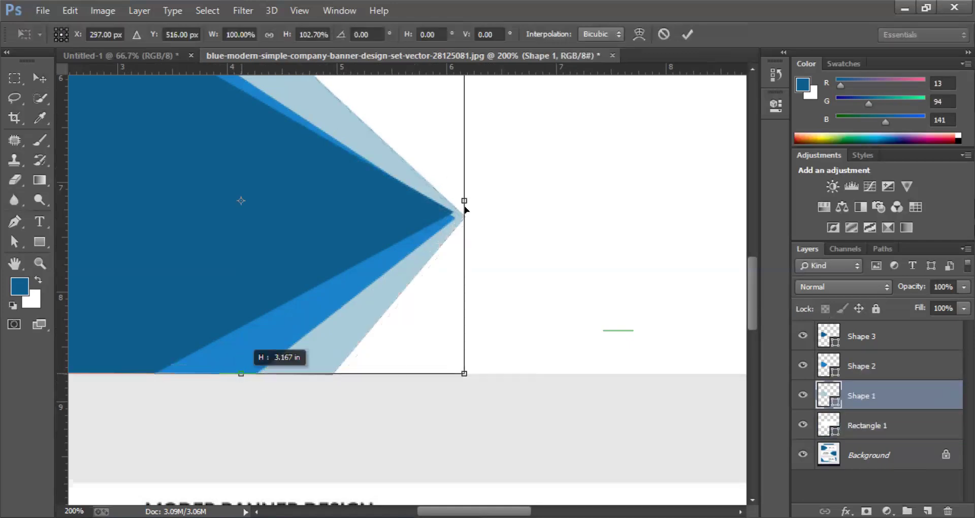
{"action": "left_click_drag", "start_coordinate": [457, 204], "coordinate": [448, 204]}
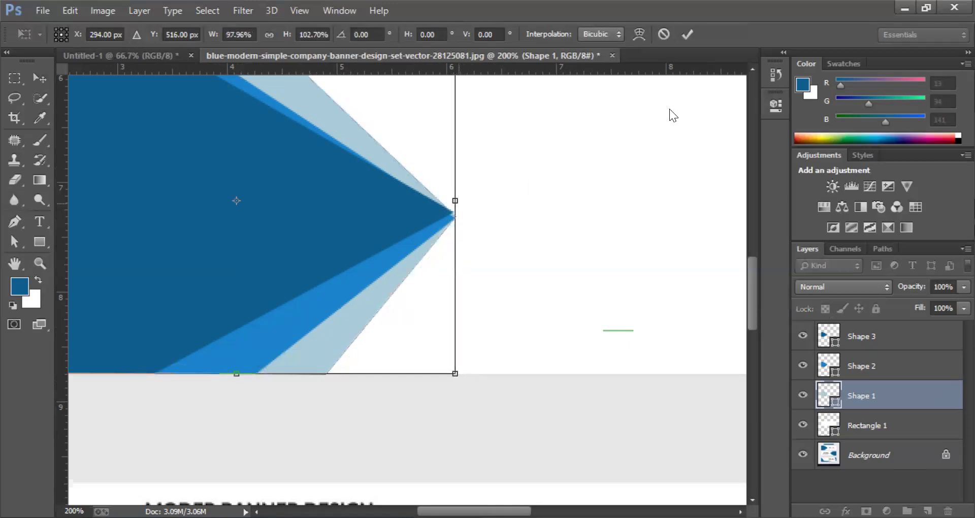
{"action": "key", "text": "Return"}
Shift the dark blue arrow's tip anchor point slightly so it meets the tips of the other two arrows.
{"action": "left_click", "coordinate": [424, 218]}
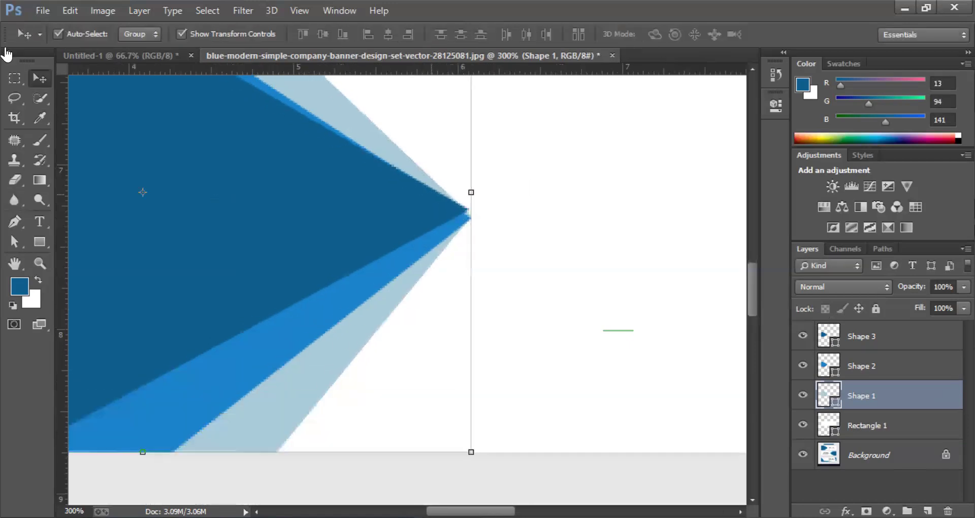
{"action": "left_click", "coordinate": [444, 218]}
{"action": "left_click_drag", "start_coordinate": [468, 212], "coordinate": [471, 219]}
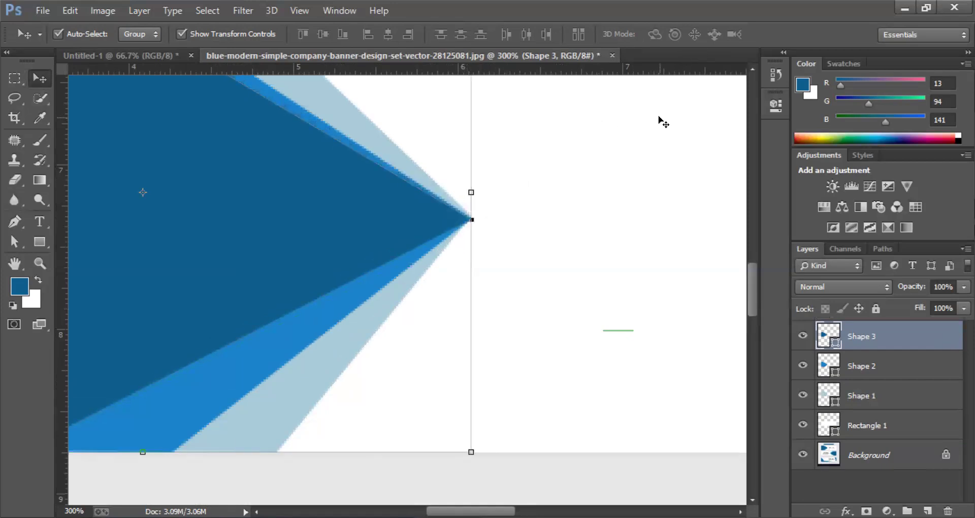
{"action": "key", "text": "ctrl+1"}
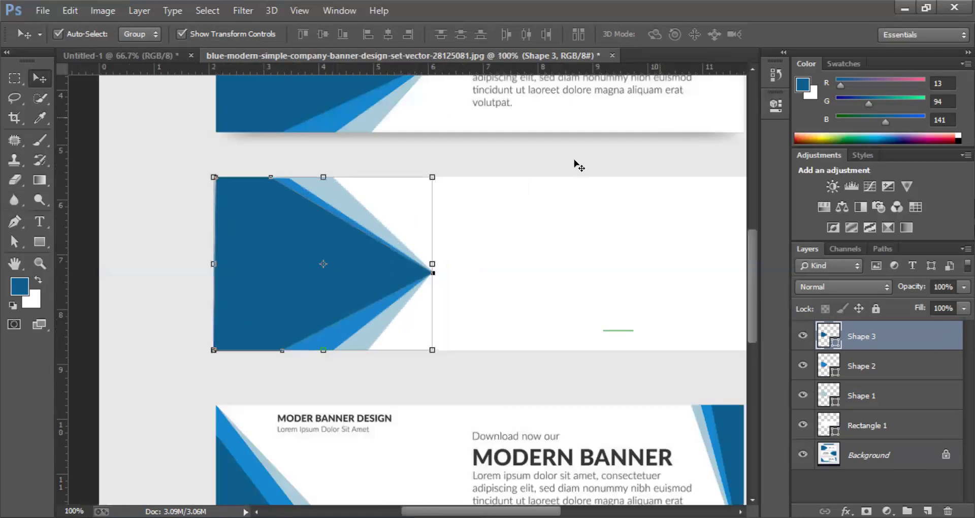
{"action": "key", "text": "ctrl+minus"}
{"action": "key", "text": "ctrl+minus"}
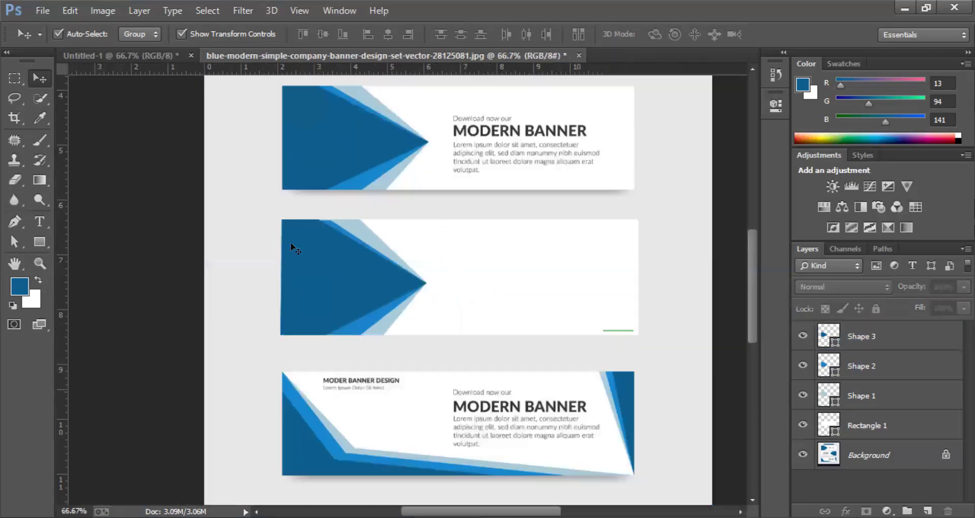
{"action": "key", "text": "ctrl+minus"}
{"action": "left_click_drag", "start_coordinate": [403, 304], "coordinate": [439, 325]}
{"action": "left_click", "coordinate": [330, 351]}
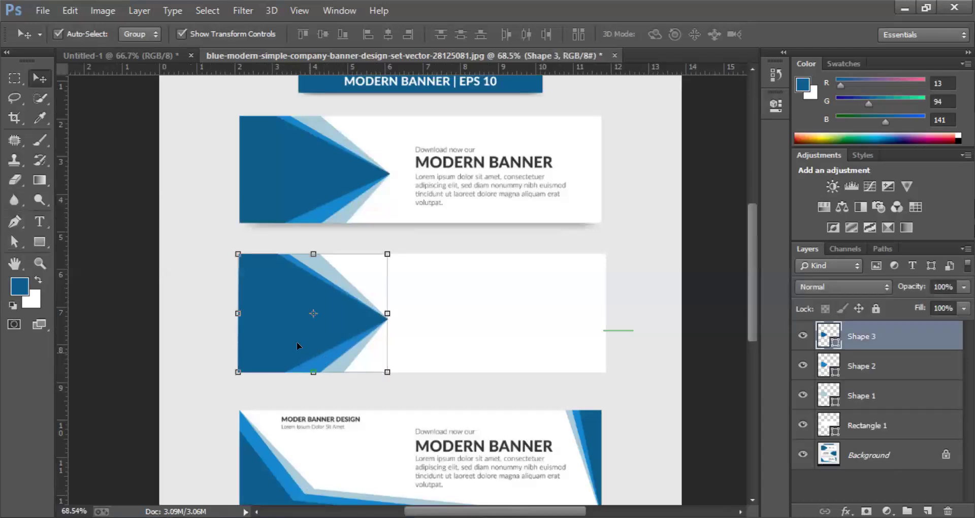
{"action": "key", "text": "alt"}
{"action": "left_click", "coordinate": [14, 221]}
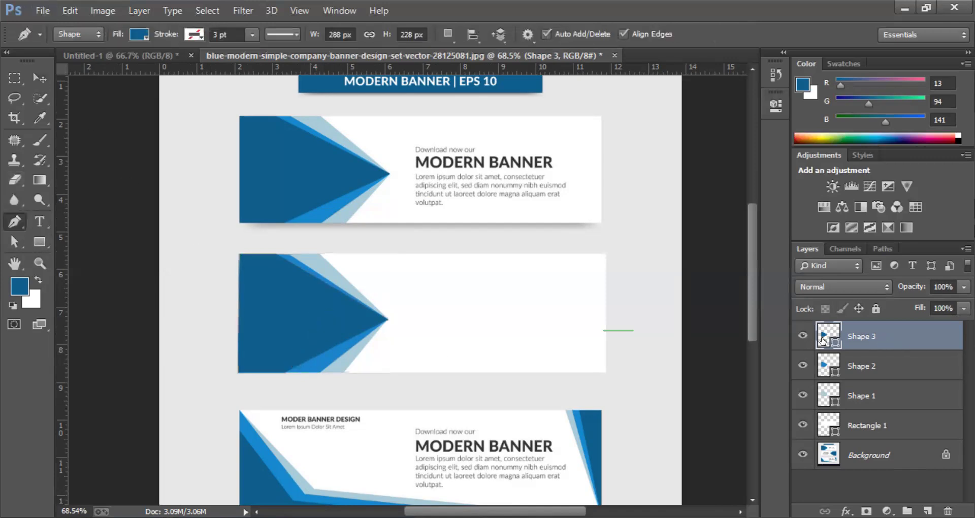
{"action": "left_click", "coordinate": [39, 78]}
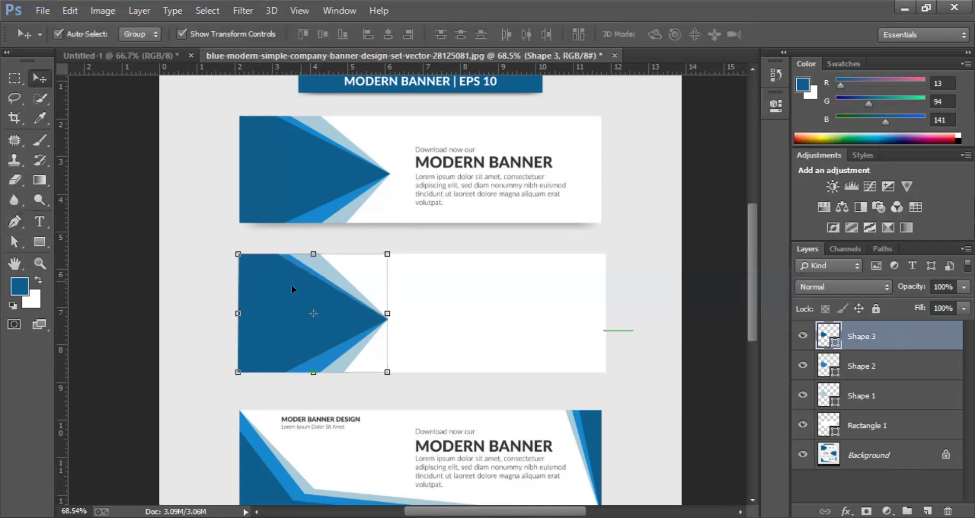
{"action": "left_click", "coordinate": [14, 222]}
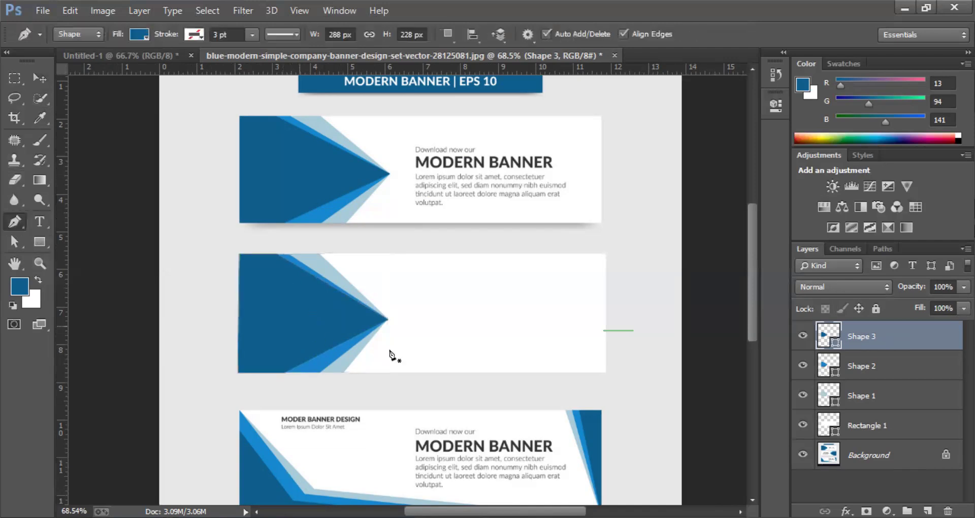
{"action": "left_click", "coordinate": [385, 322]}
{"action": "left_click", "coordinate": [387, 318]}
{"action": "key", "text": "ctrl+z"}
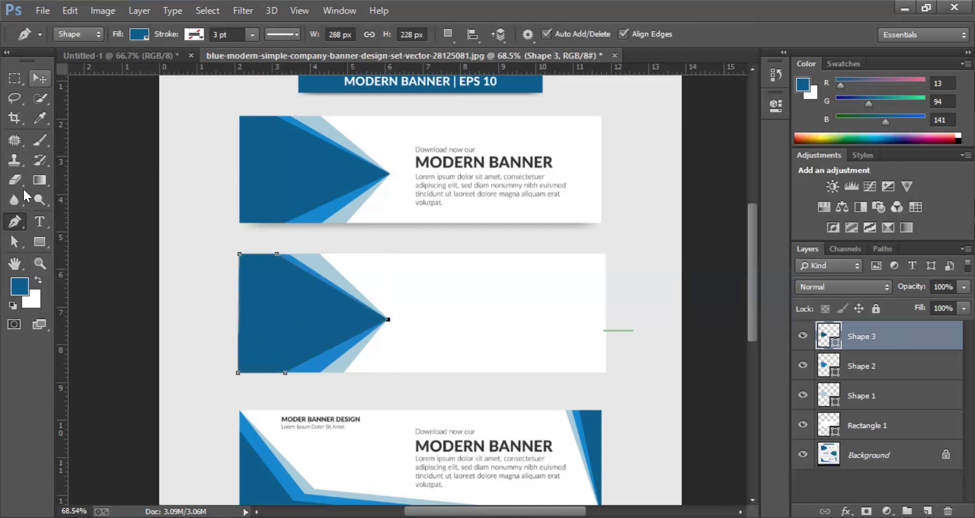
Use the Convert Point tool on the dark blue arrow's anchor point where its slanted side meets the banner's lower edge.
{"action": "right_click", "coordinate": [15, 223]}
{"action": "left_click", "coordinate": [88, 277]}
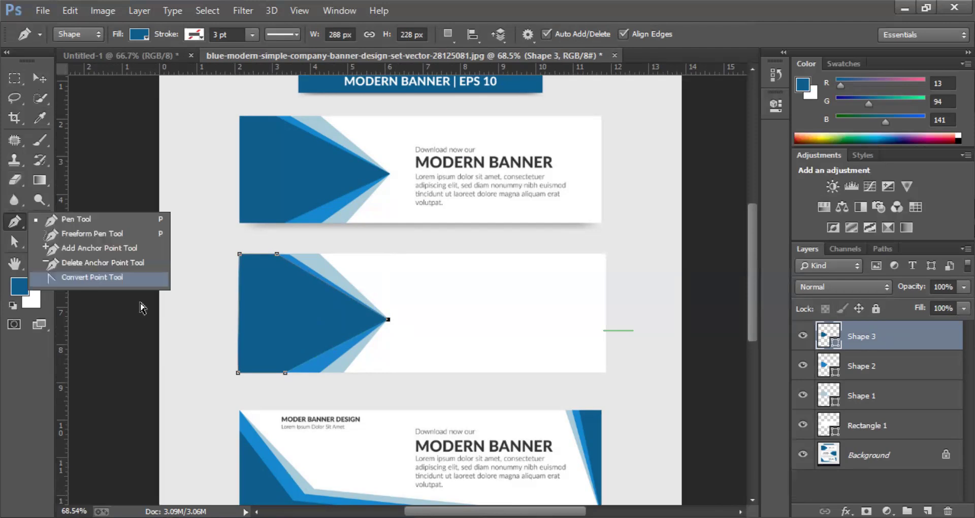
{"action": "mouse_move", "coordinate": [284, 373]}
{"action": "left_mouse_down"}
{"action": "mouse_move", "coordinate": [274, 376]}
{"action": "mouse_move", "coordinate": [285, 376]}
{"action": "left_mouse_up"}
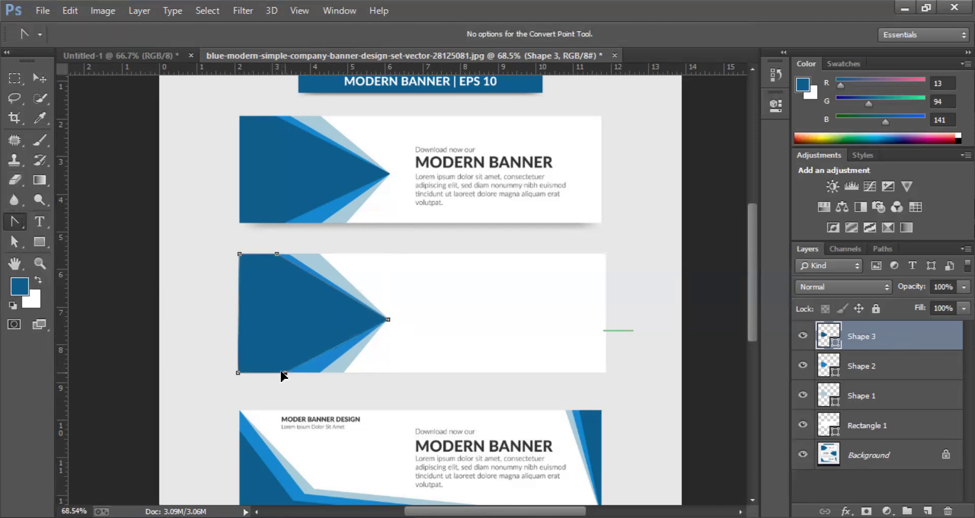